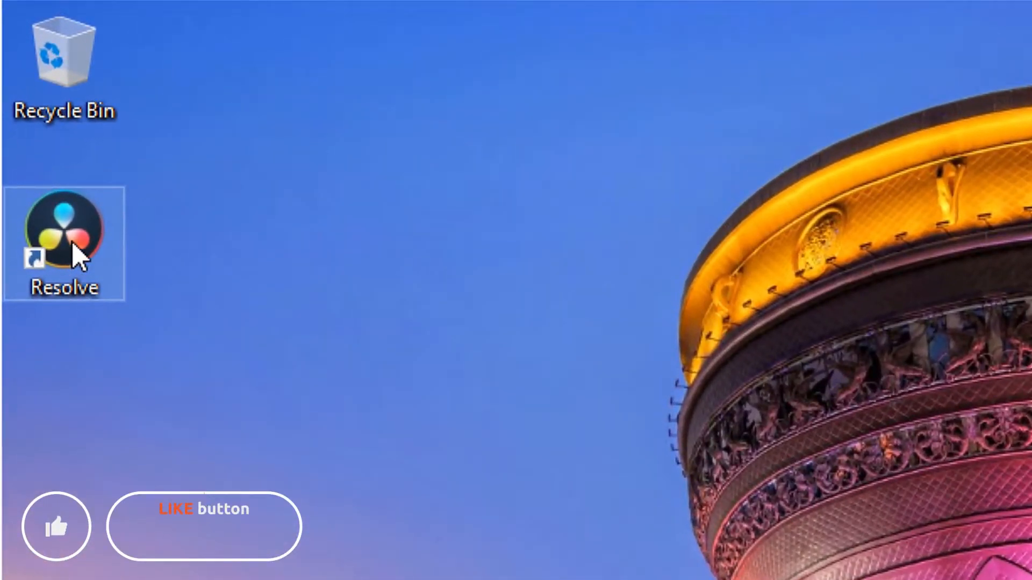
- Launch DaVinci Resolve, create a project folder named MD, and move project 1 into that folder
{"action": "double_click", "coordinate": [72, 241]}
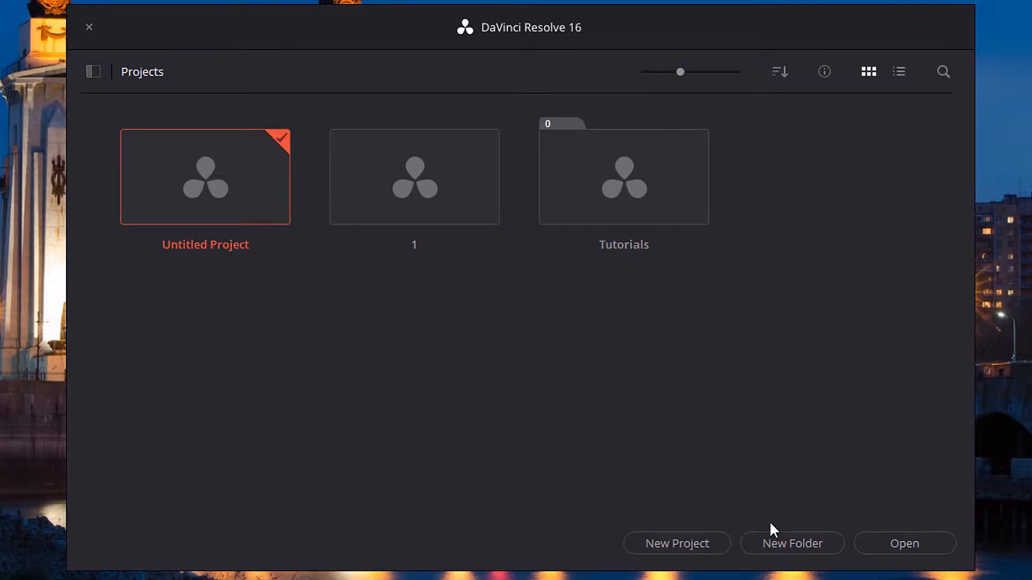
{"action": "left_click", "coordinate": [804, 543]}
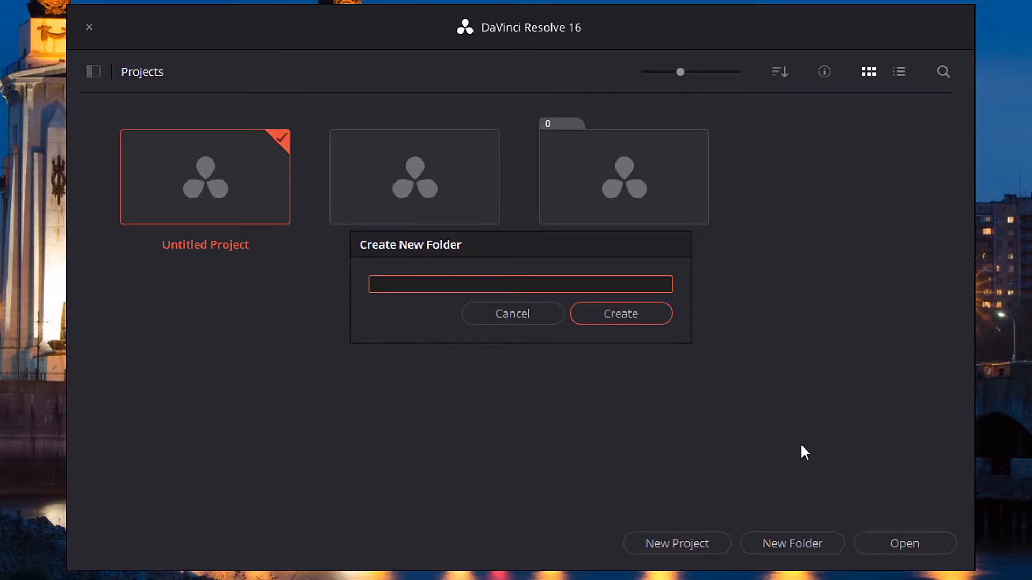
{"action": "type", "text": "MD"}
{"action": "left_click", "coordinate": [632, 315]}
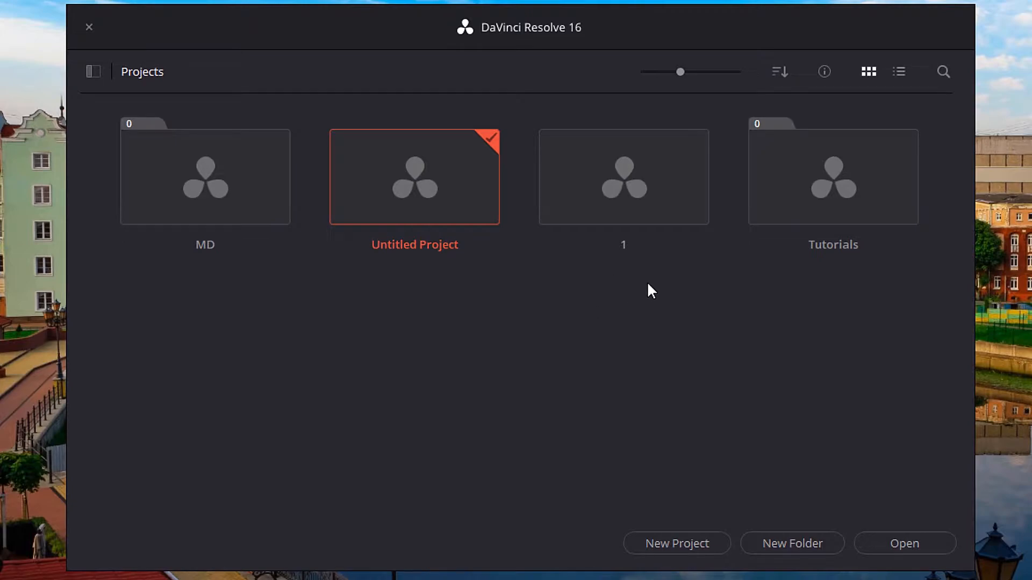
{"action": "left_click_drag", "start_coordinate": [650, 198], "coordinate": [207, 210]}
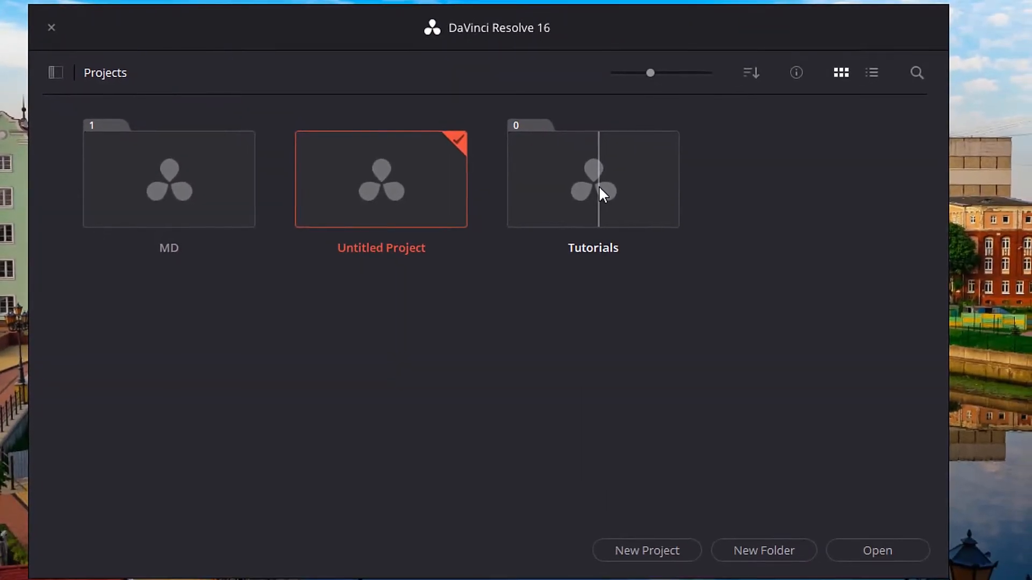
- Create a new project named Test inside the Tutorials folder
{"action": "double_click", "coordinate": [599, 188]}
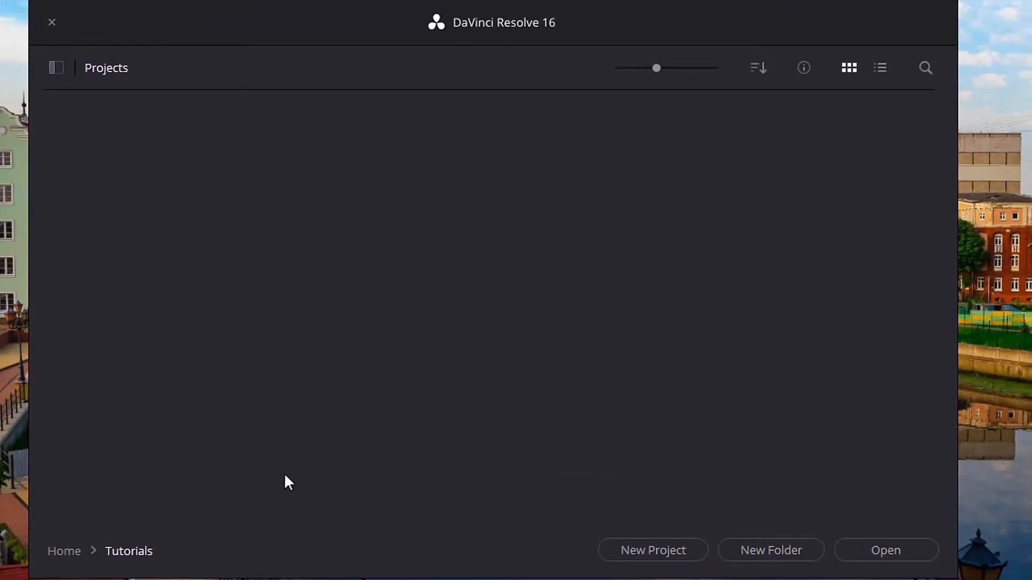
{"action": "left_click", "coordinate": [75, 553]}
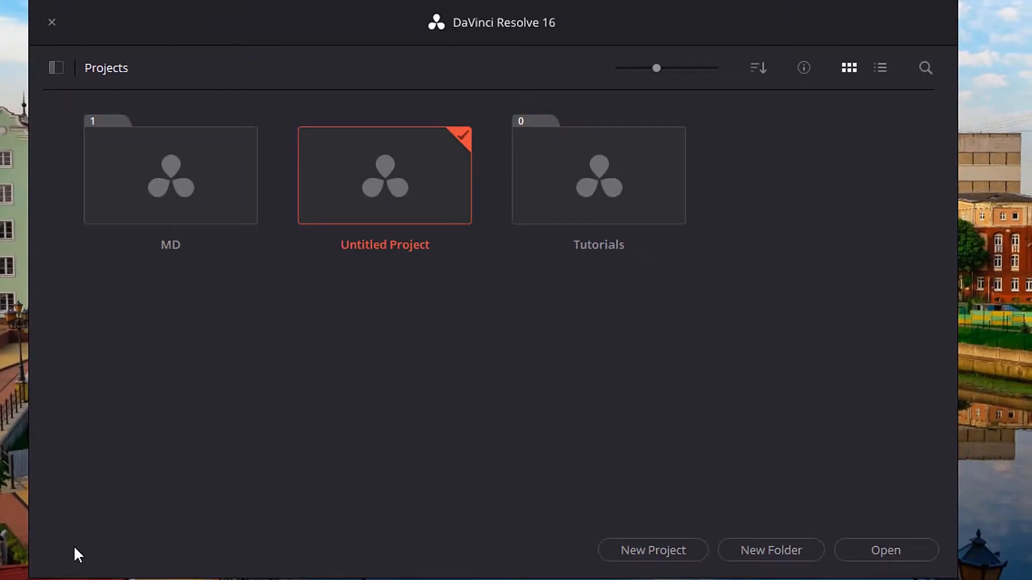
{"action": "double_click", "coordinate": [570, 189]}
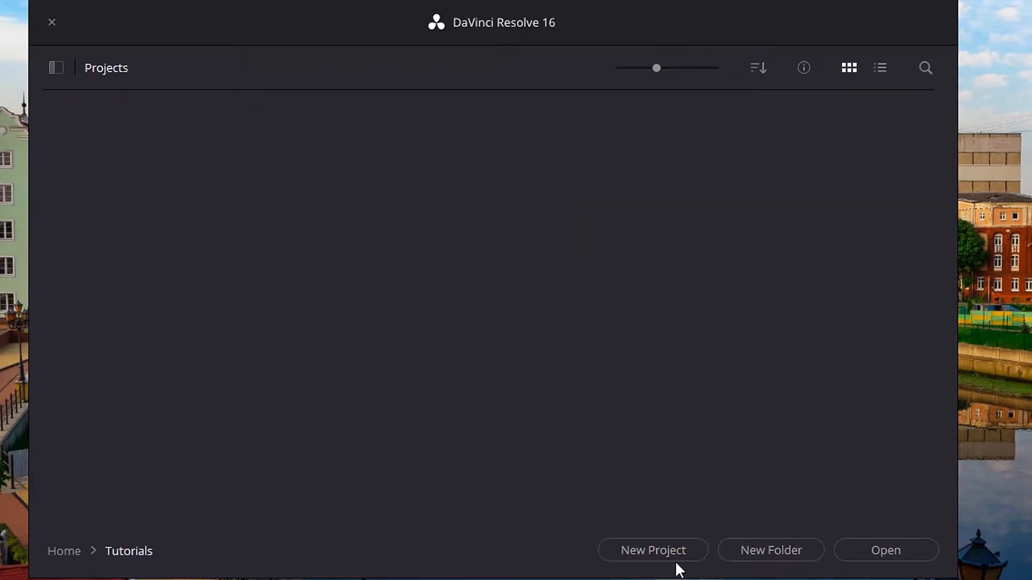
{"action": "left_click", "coordinate": [632, 550]}
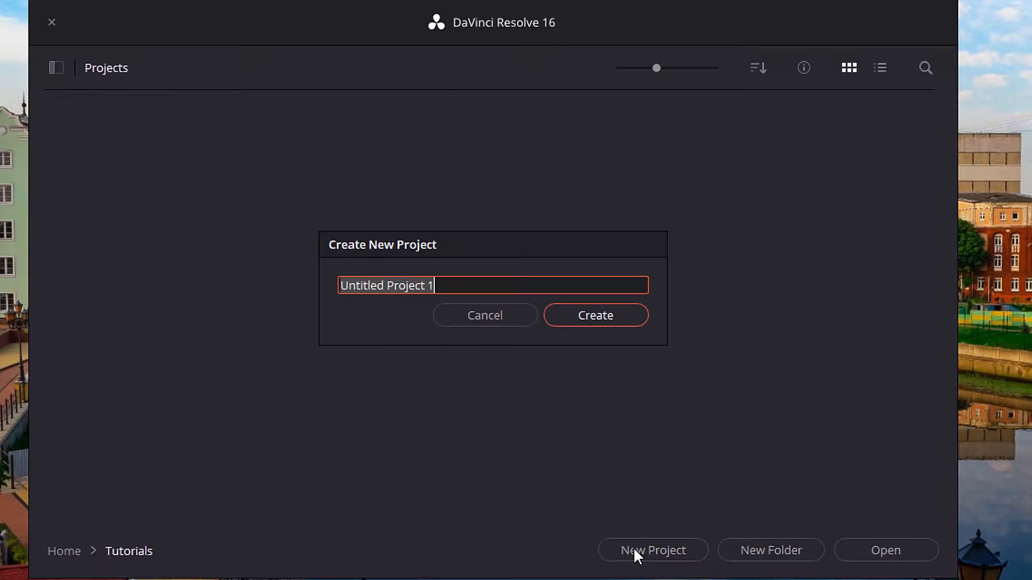
{"action": "type", "text": "Test"}
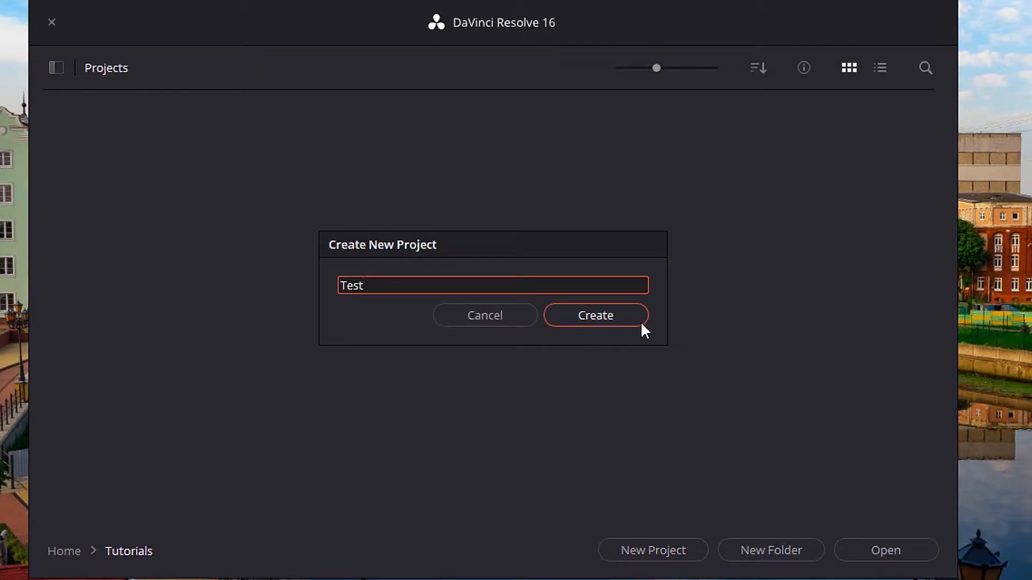
{"action": "left_click", "coordinate": [609, 321]}
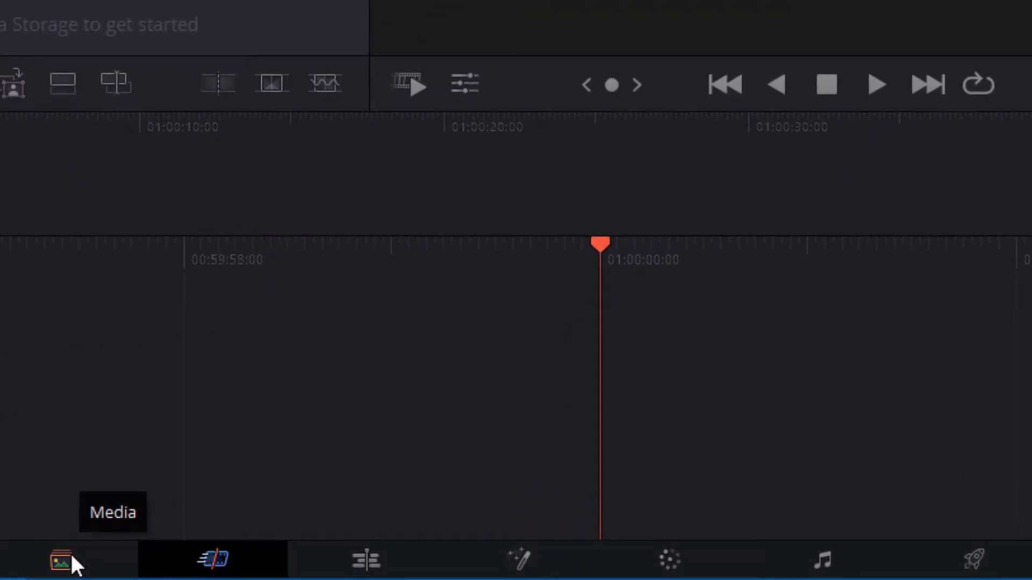
- Look through the Media, Cut, Edit, Fusion, Color, Fairlight and Deliver pages of the empty project
{"action": "left_click", "coordinate": [73, 558]}
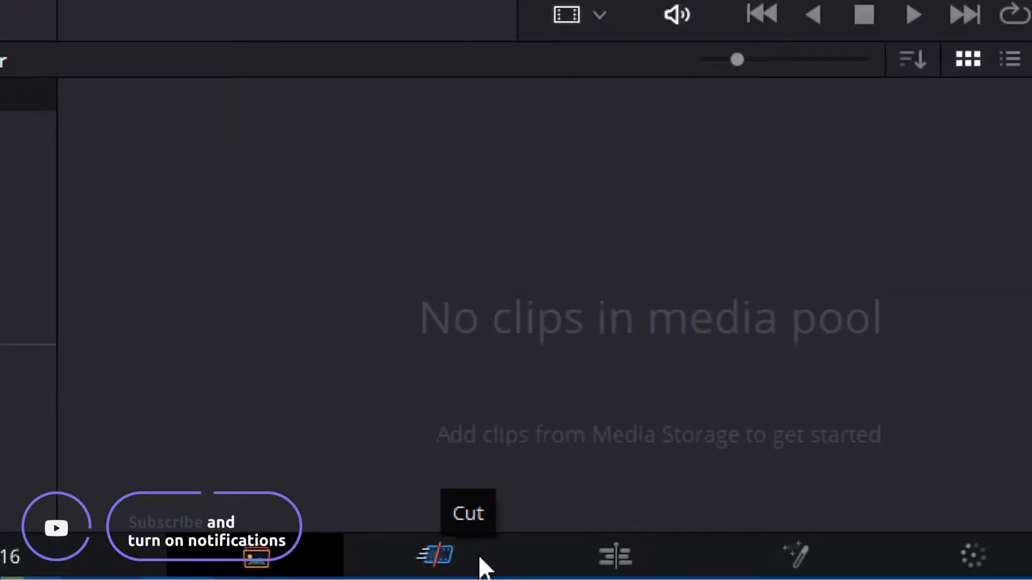
{"action": "left_click", "coordinate": [438, 556]}
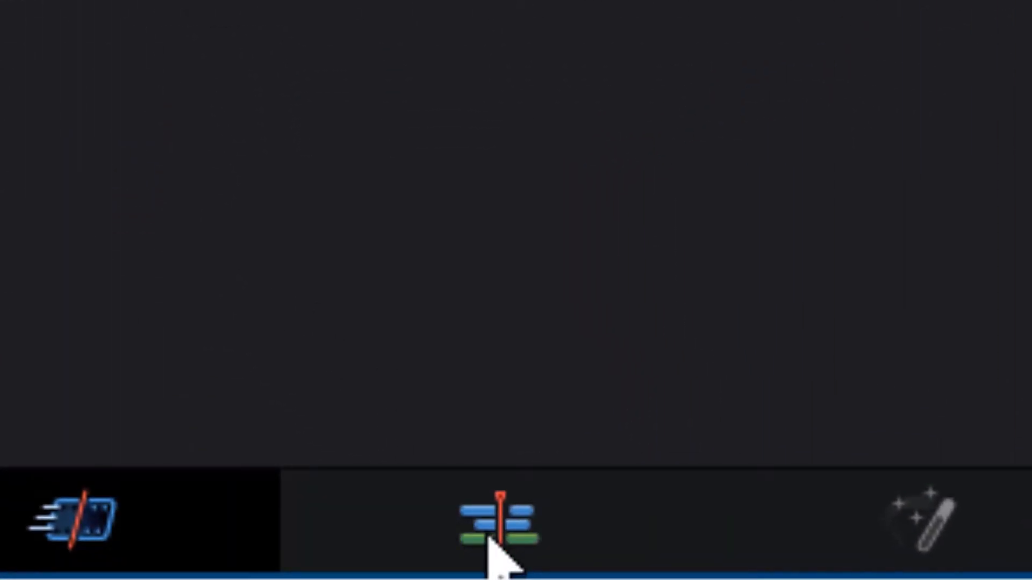
{"action": "left_click", "coordinate": [490, 538]}
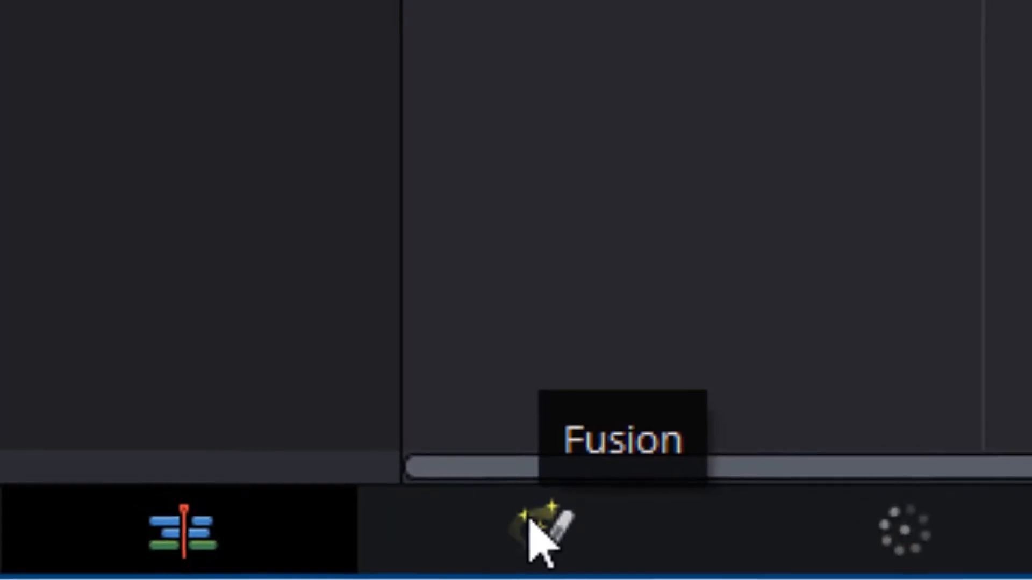
{"action": "left_click", "coordinate": [532, 525]}
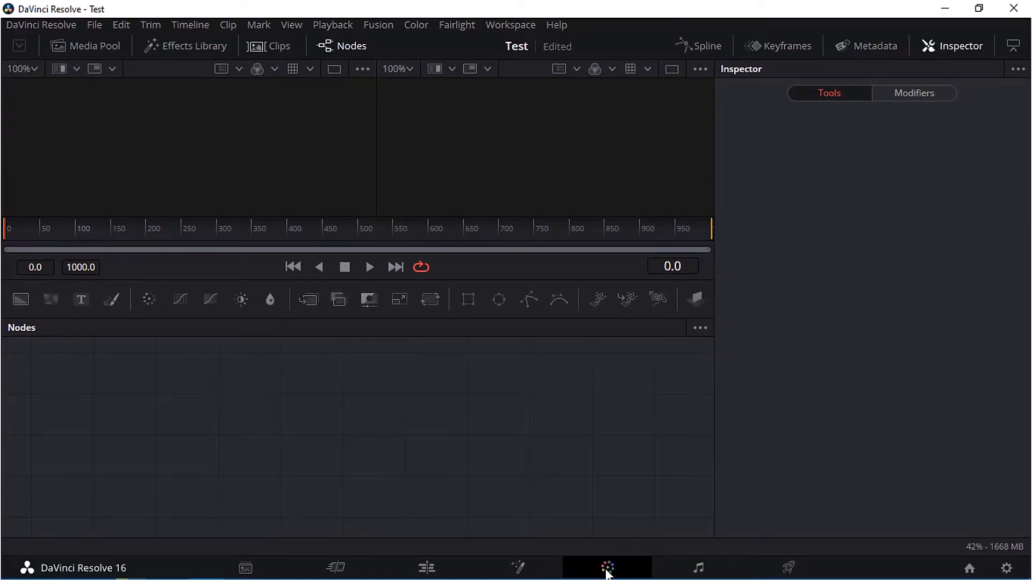
{"action": "left_click", "coordinate": [607, 569]}
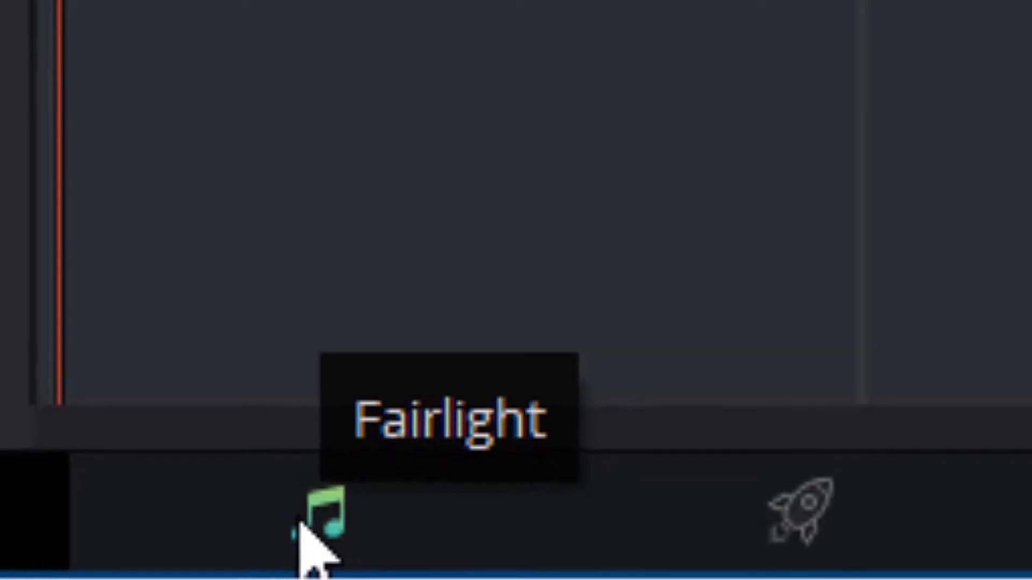
{"action": "left_click", "coordinate": [294, 522]}
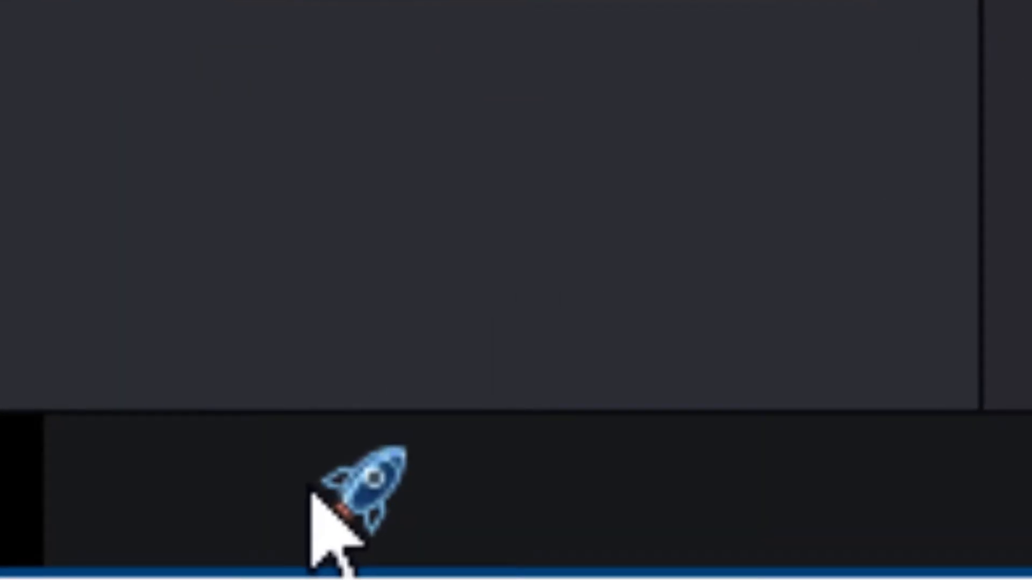
{"action": "left_click", "coordinate": [398, 511]}
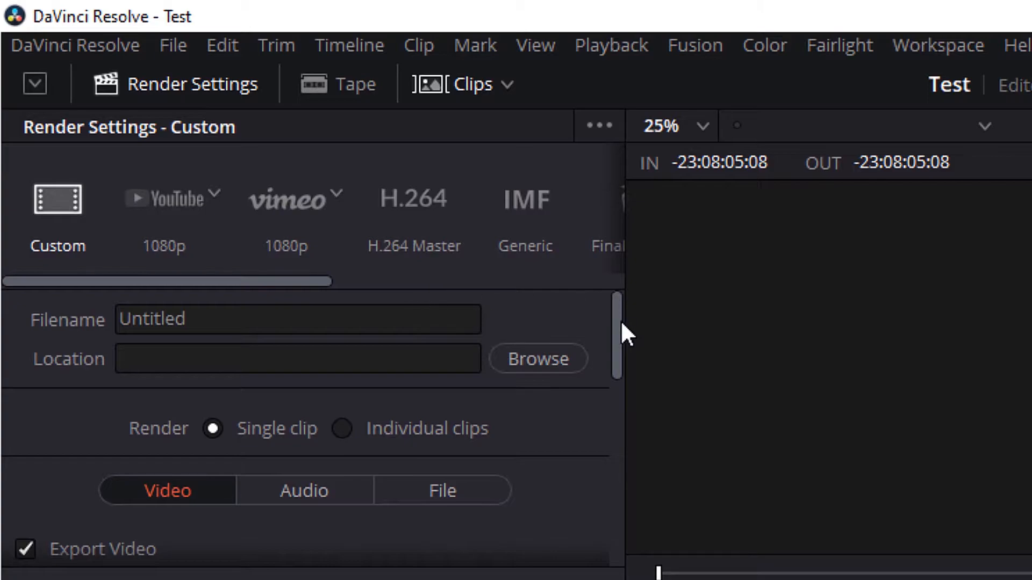
- Examine the render settings and the available export presets on the Deliver page
{"action": "scroll", "coordinate": [614, 338], "scroll_direction": "down", "scroll_amount": 2}
{"action": "left_click_drag", "start_coordinate": [615, 444], "coordinate": [611, 323]}
{"action": "scroll", "coordinate": [197, 435], "scroll_direction": "down", "scroll_amount": 2}
{"action": "scroll", "coordinate": [197, 435], "scroll_direction": "up", "scroll_amount": 2}
{"action": "left_click_drag", "start_coordinate": [284, 286], "coordinate": [523, 292]}
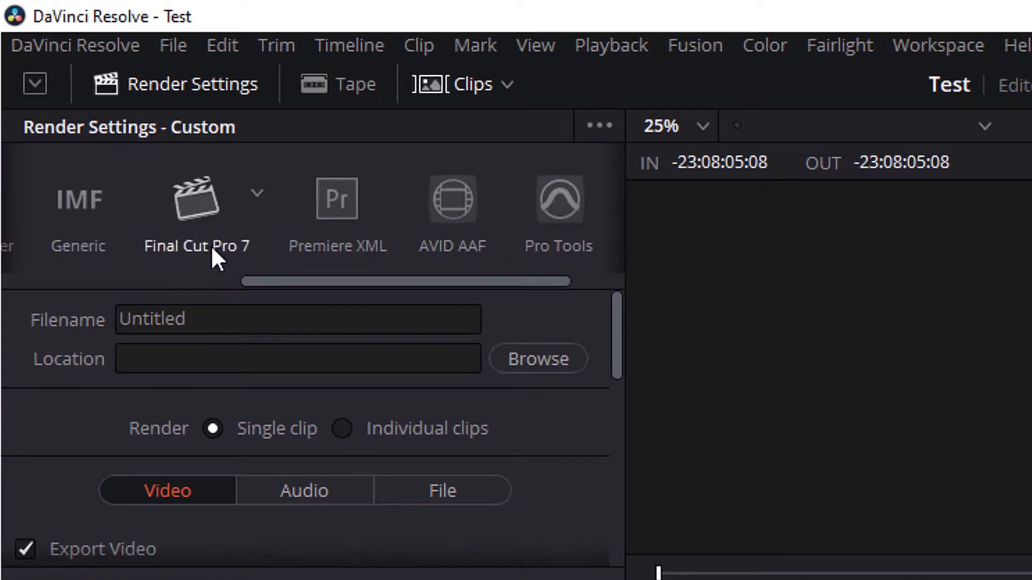
{"action": "left_click_drag", "start_coordinate": [508, 278], "coordinate": [223, 287]}
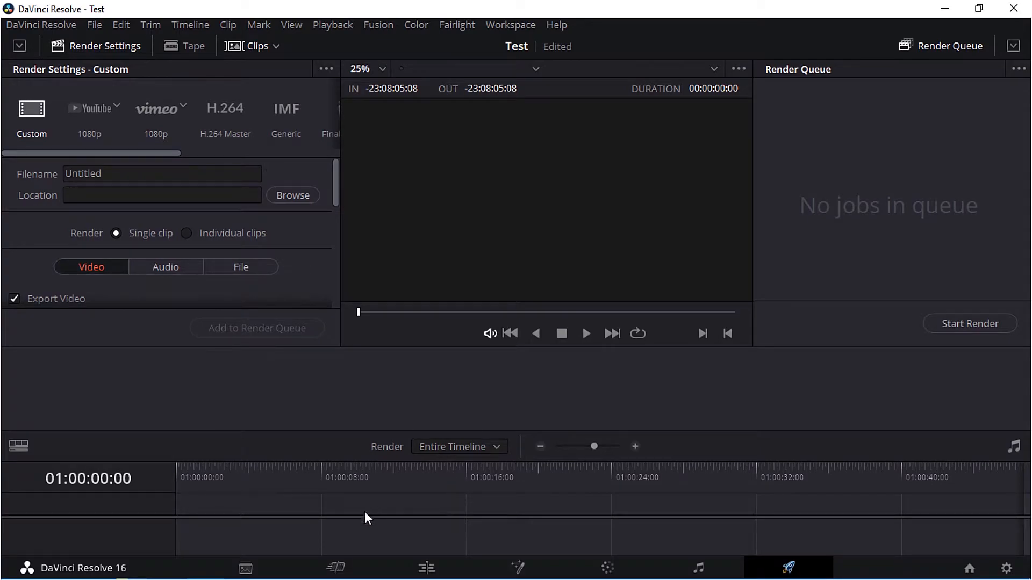
- Browse the Videos location and the C, E and F drives in Media Storage on the Media page
{"action": "left_click", "coordinate": [254, 571]}
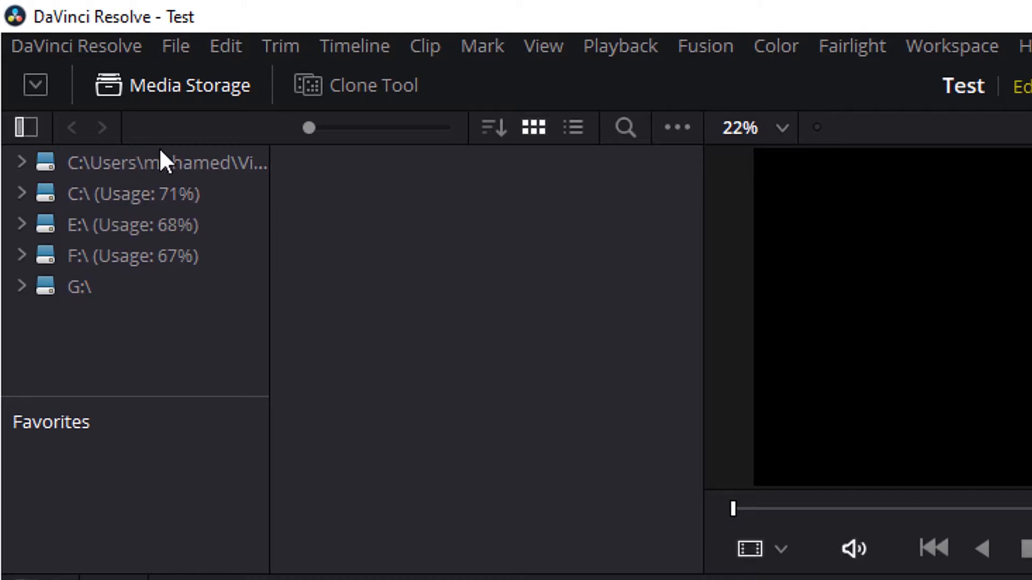
{"action": "left_click", "coordinate": [136, 156]}
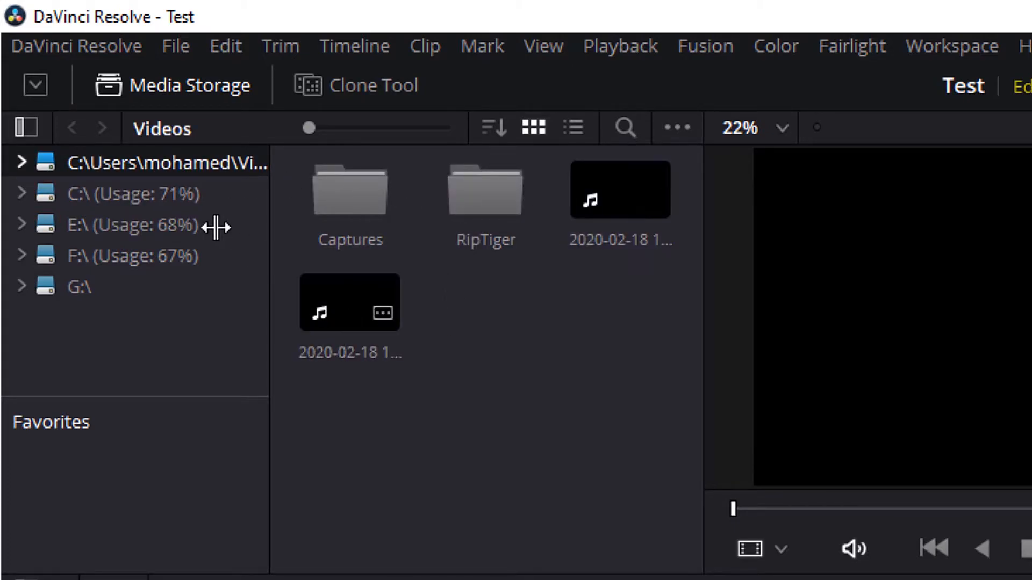
{"action": "left_click", "coordinate": [176, 197]}
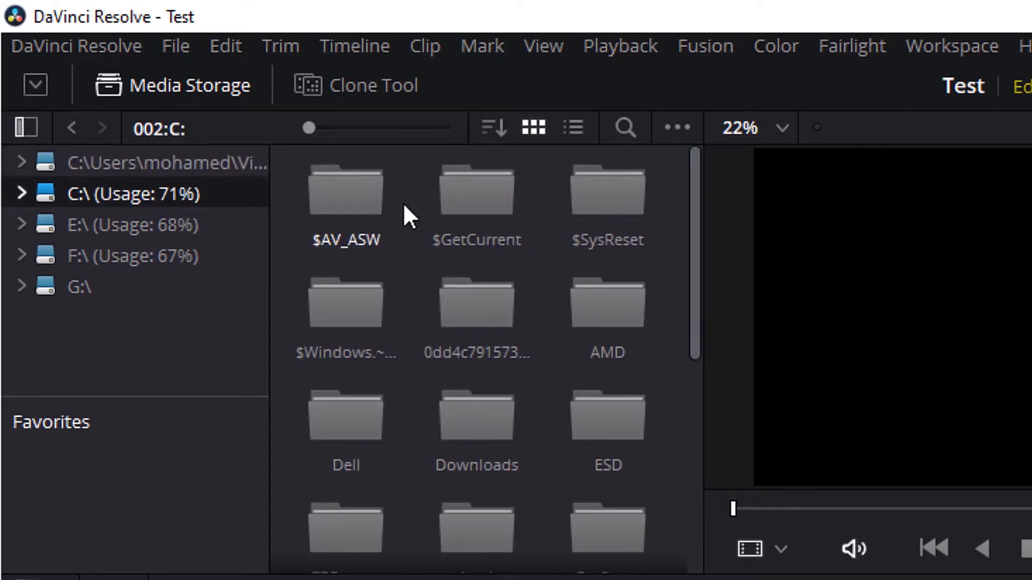
{"action": "scroll", "coordinate": [490, 333], "scroll_direction": "down", "scroll_amount": 5}
{"action": "scroll", "coordinate": [490, 332], "scroll_direction": "up", "scroll_amount": 5}
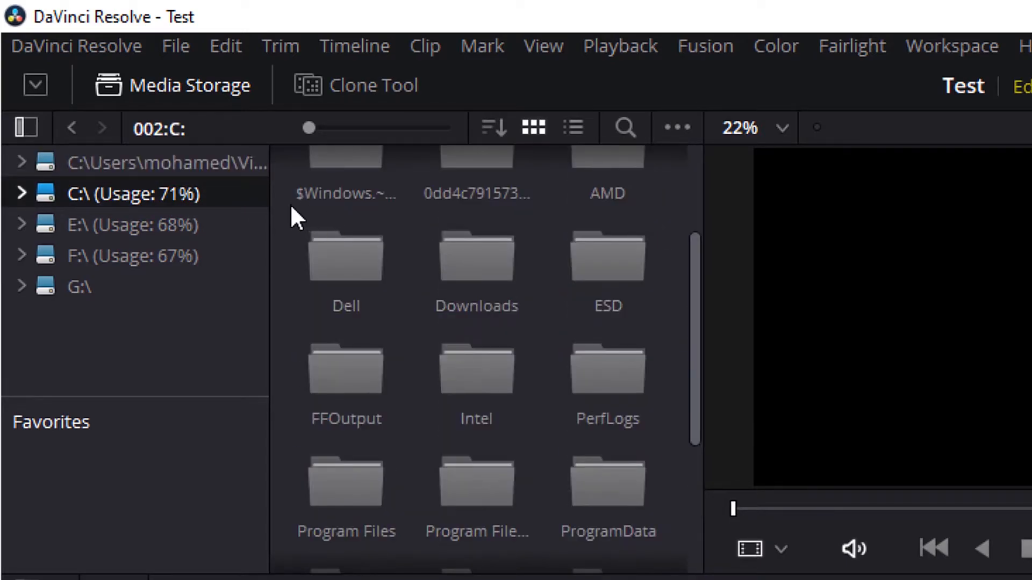
{"action": "left_click", "coordinate": [164, 225]}
{"action": "scroll", "coordinate": [510, 215], "scroll_direction": "down", "scroll_amount": 5}
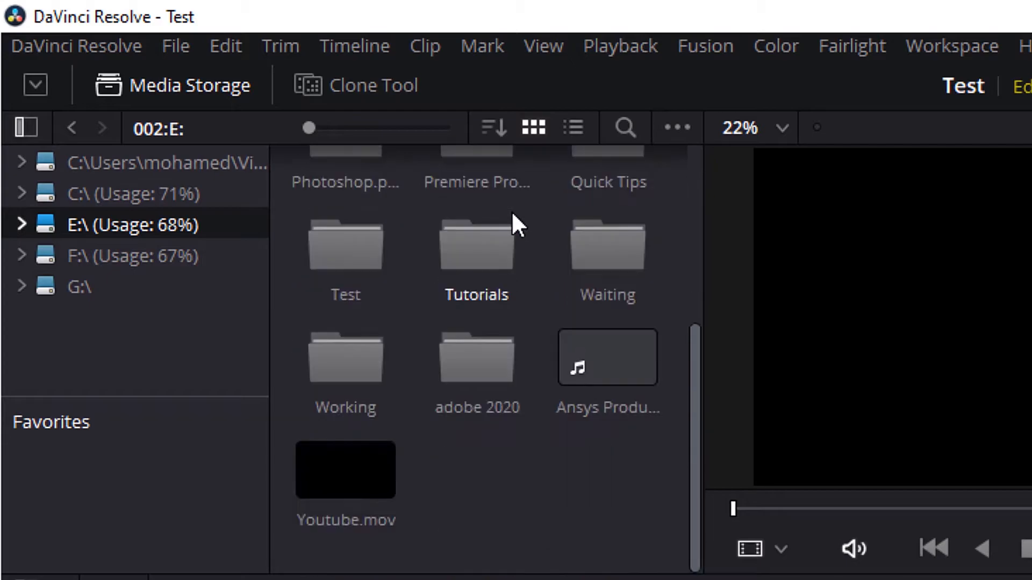
{"action": "scroll", "coordinate": [424, 370], "scroll_direction": "up", "scroll_amount": 5}
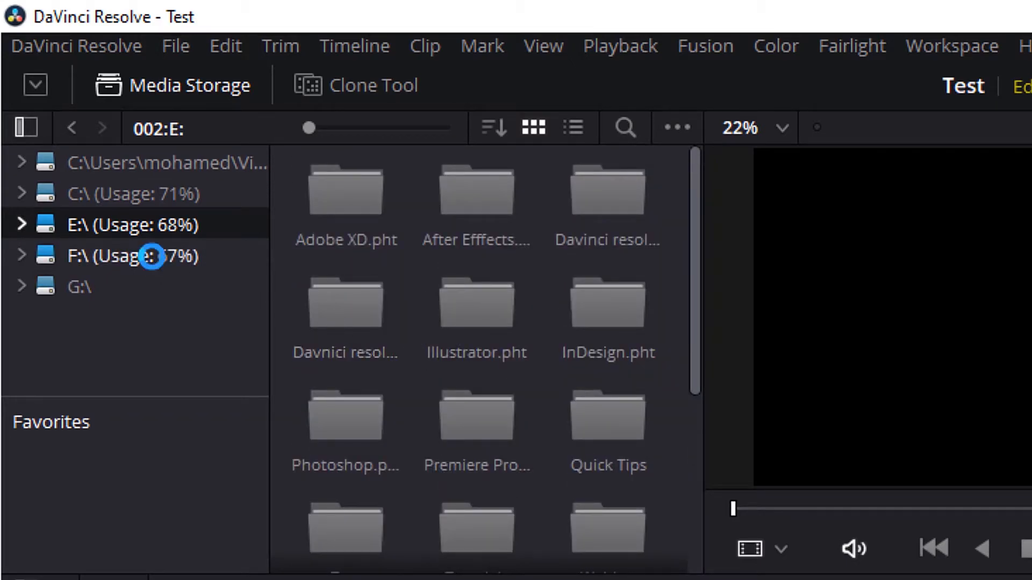
{"action": "left_click", "coordinate": [189, 256]}
{"action": "scroll", "coordinate": [508, 285], "scroll_direction": "down", "scroll_amount": 1}
{"action": "scroll", "coordinate": [507, 294], "scroll_direction": "up", "scroll_amount": 1}
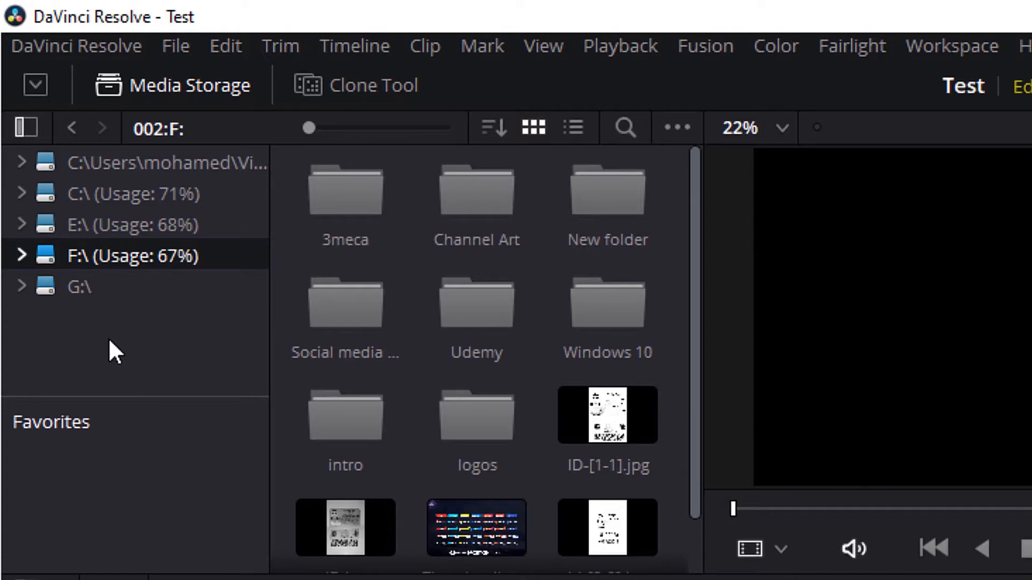
- Add the Davinci resolve folder inside 0020_Dr_Interface&import files as a new Media Storage location
{"action": "right_click", "coordinate": [70, 334]}
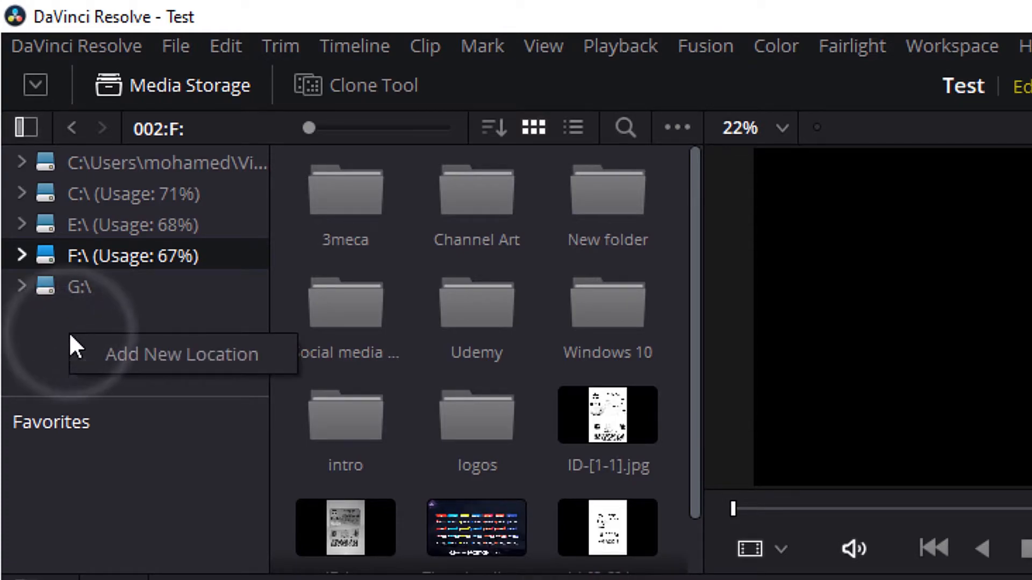
{"action": "left_click", "coordinate": [186, 354]}
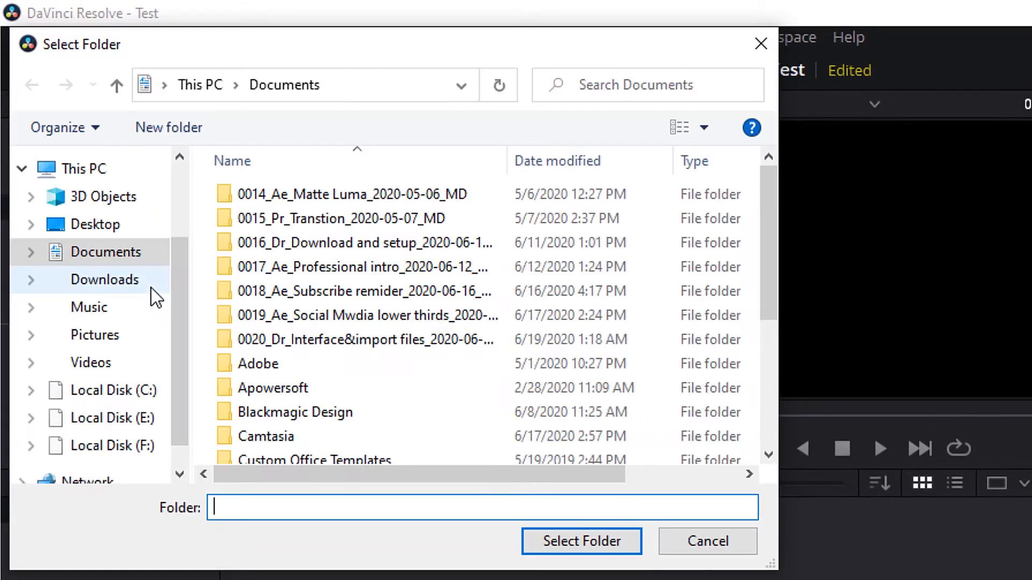
{"action": "double_click", "coordinate": [318, 343]}
{"action": "left_click", "coordinate": [295, 221]}
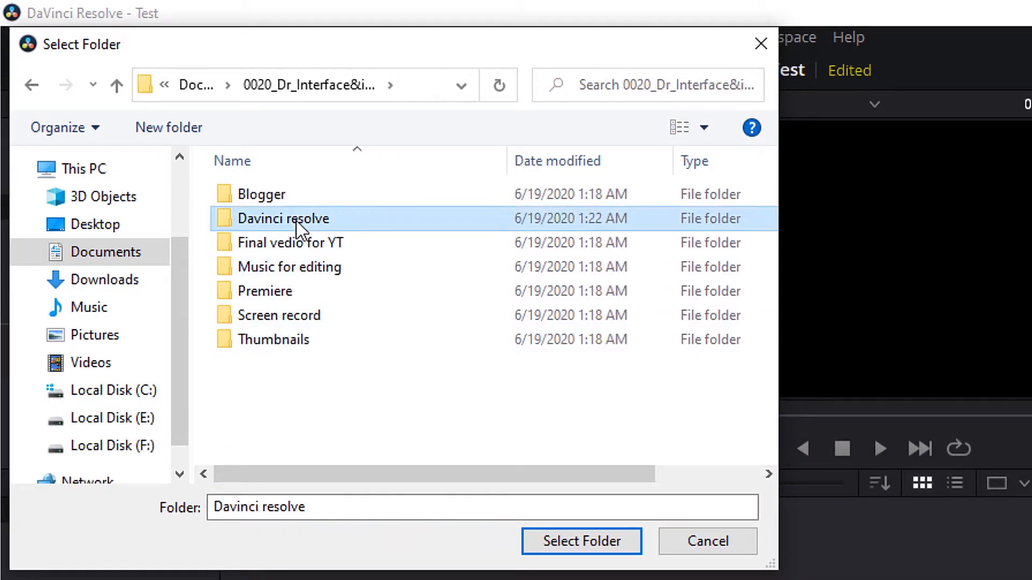
{"action": "left_click", "coordinate": [576, 541]}
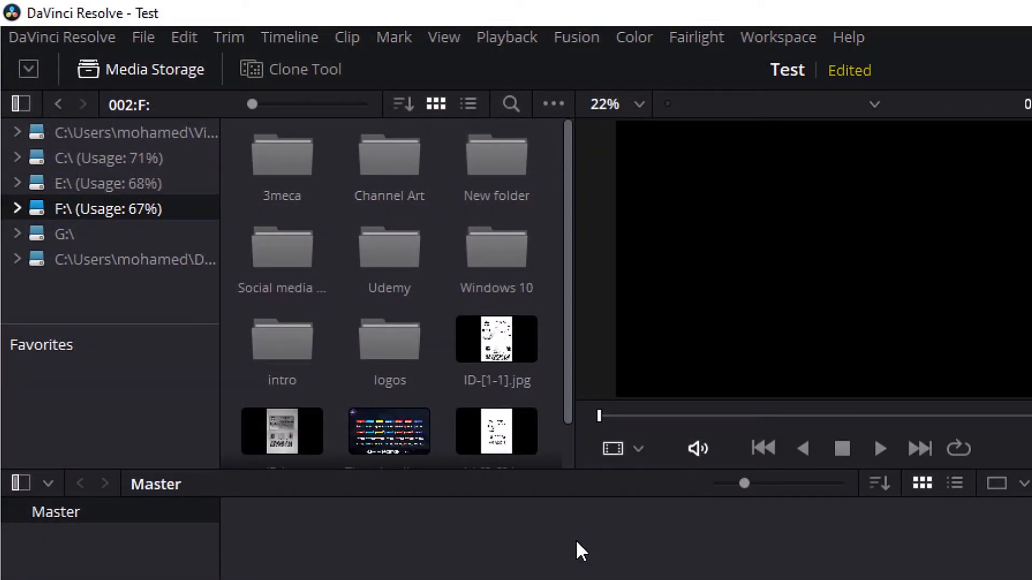
- Show the contents of the added Davinci resolve location, widen the storage location list, and make the Media Storage area taller
{"action": "left_click", "coordinate": [142, 261]}
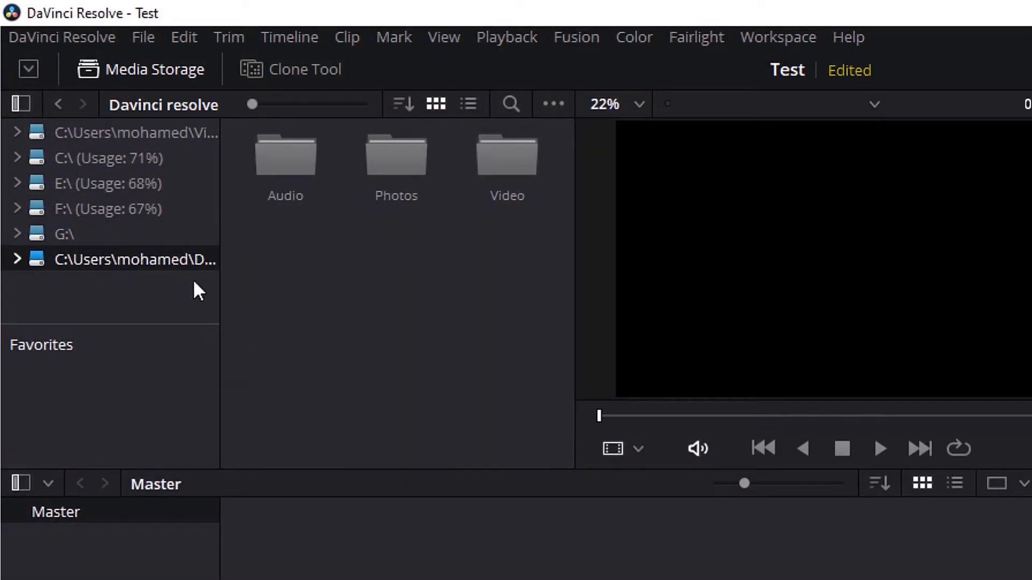
{"action": "left_click_drag", "start_coordinate": [218, 299], "coordinate": [246, 304]}
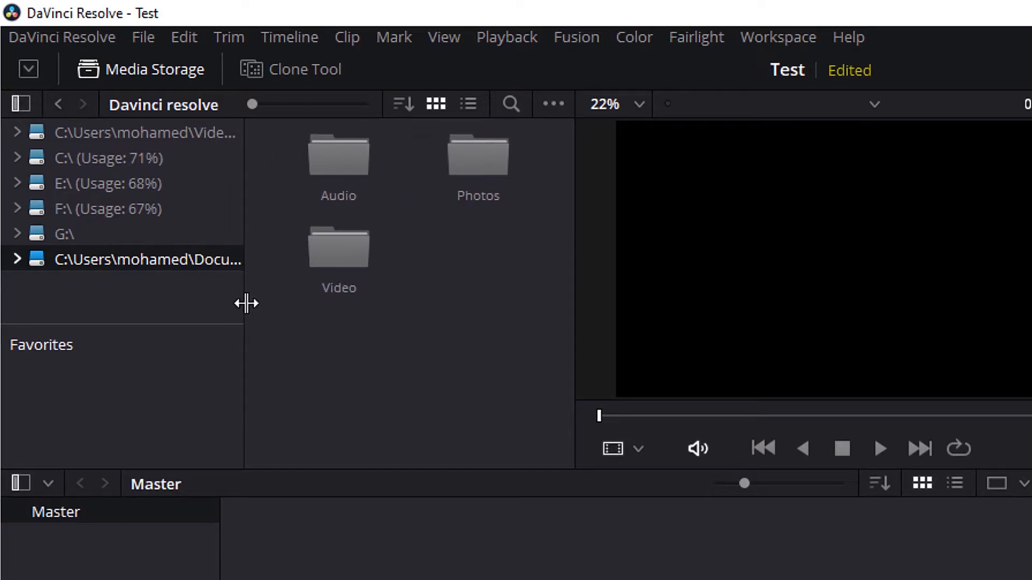
{"action": "left_click_drag", "start_coordinate": [316, 467], "coordinate": [316, 503]}
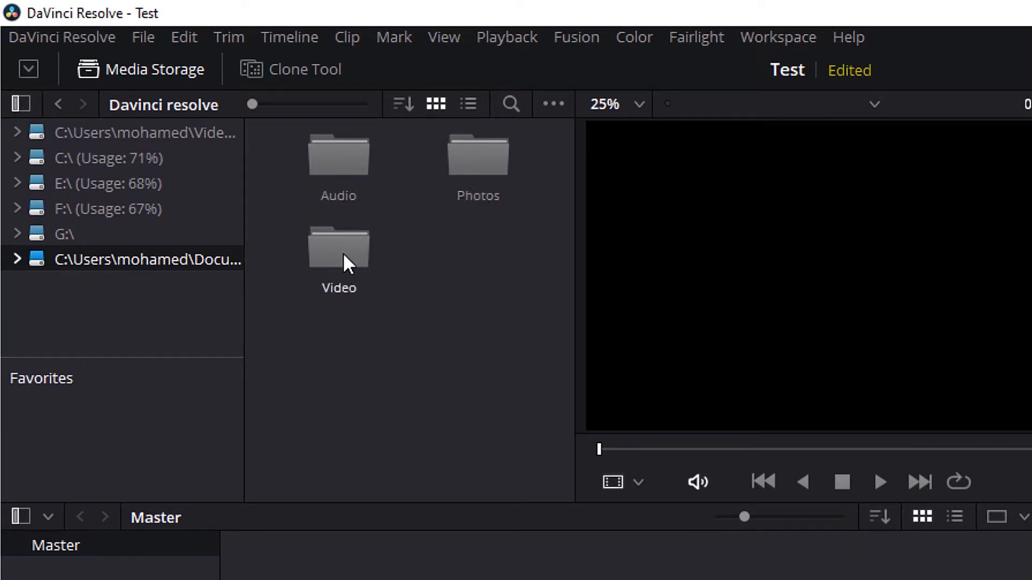
- Open the Video folder in the added location and select its Davinci Resolve 16 clip for preview
{"action": "double_click", "coordinate": [358, 263]}
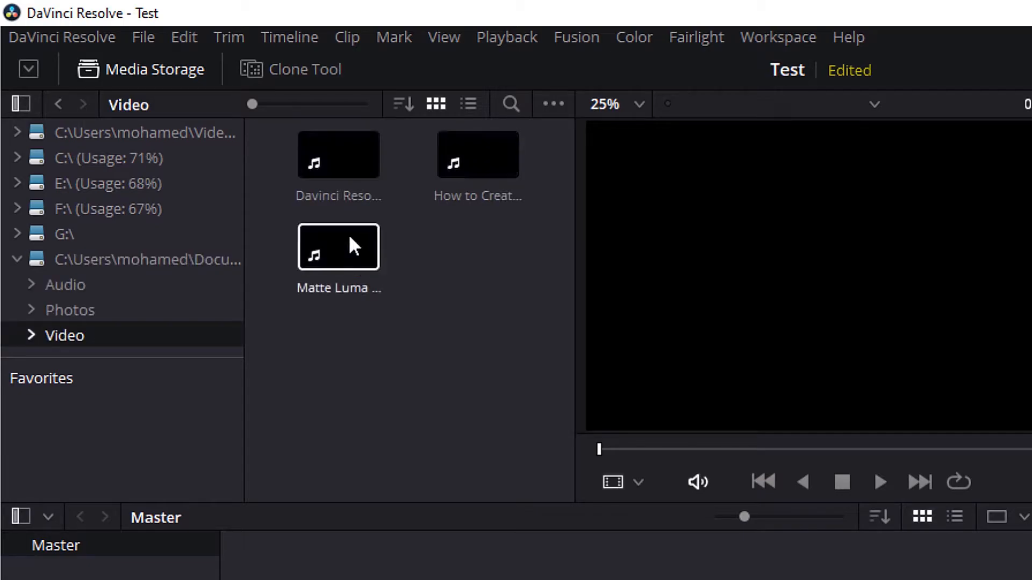
{"action": "left_click", "coordinate": [333, 168]}
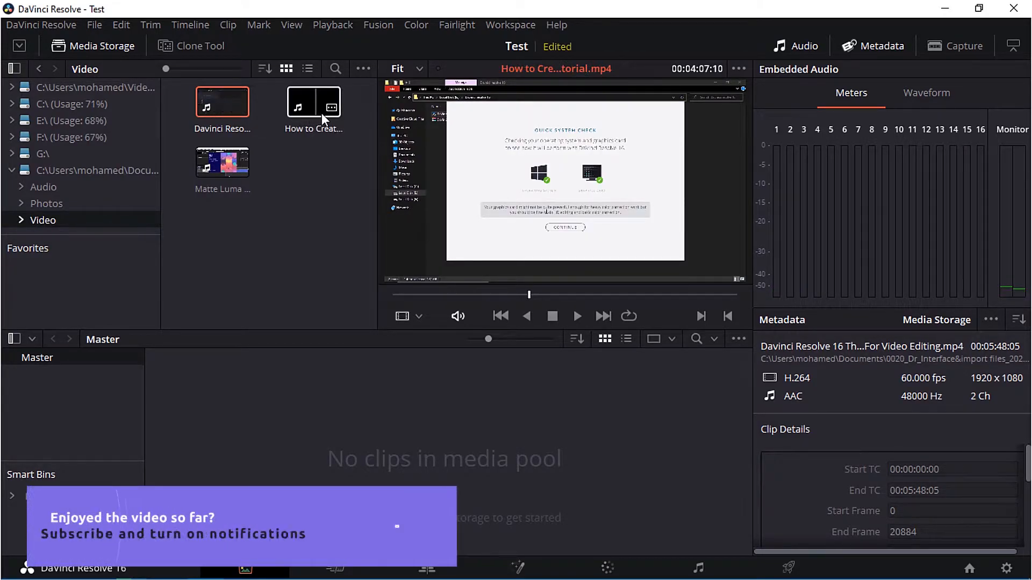
- Load the How to Create Your Transitional Effect clip for preview and mute the viewer's audio
{"action": "left_click", "coordinate": [320, 111]}
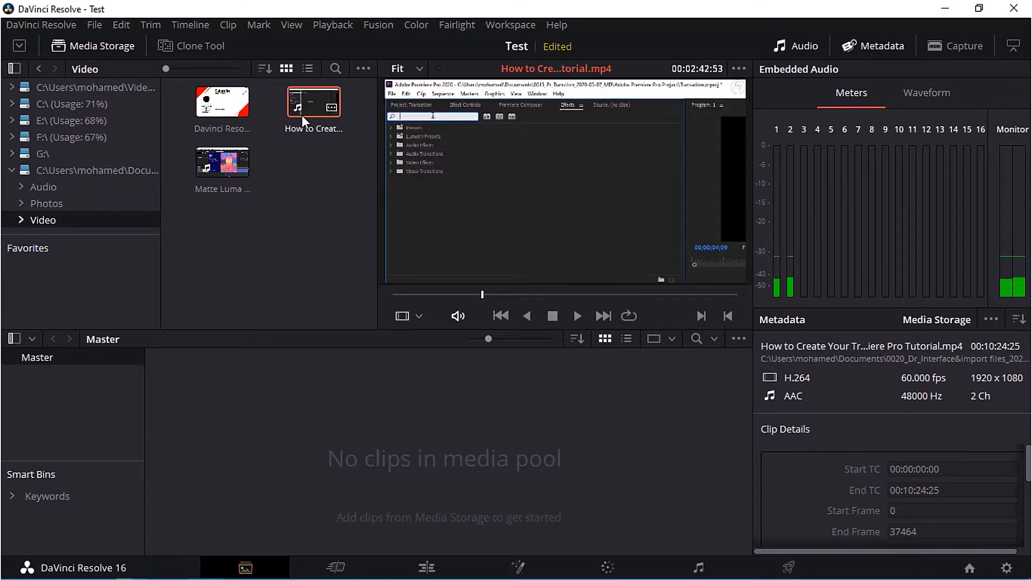
{"action": "left_click", "coordinate": [455, 317]}
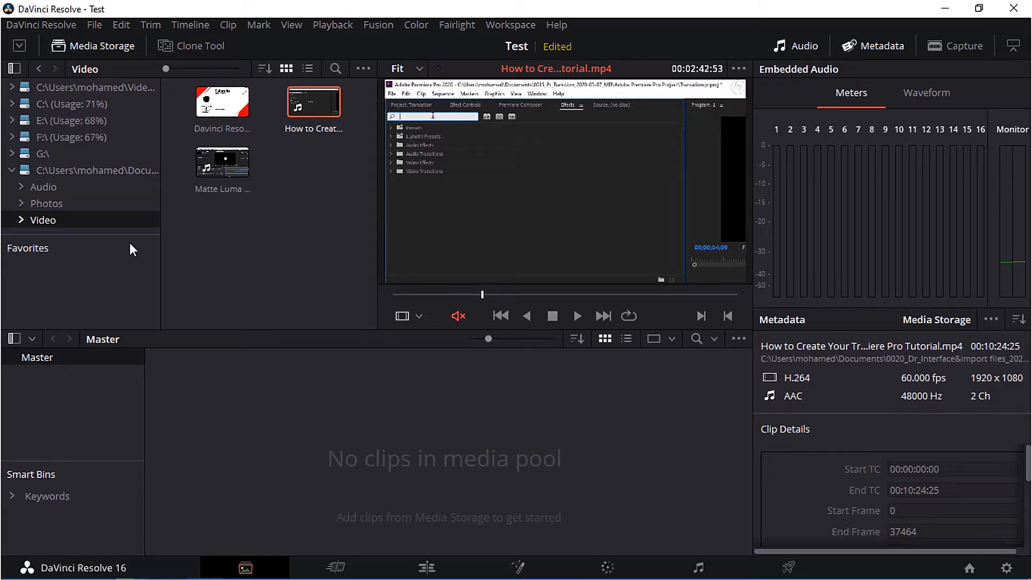
- Browse the Photos and Audio folders of the added storage location and return to its Davinci resolve root folder
{"action": "left_click", "coordinate": [53, 204]}
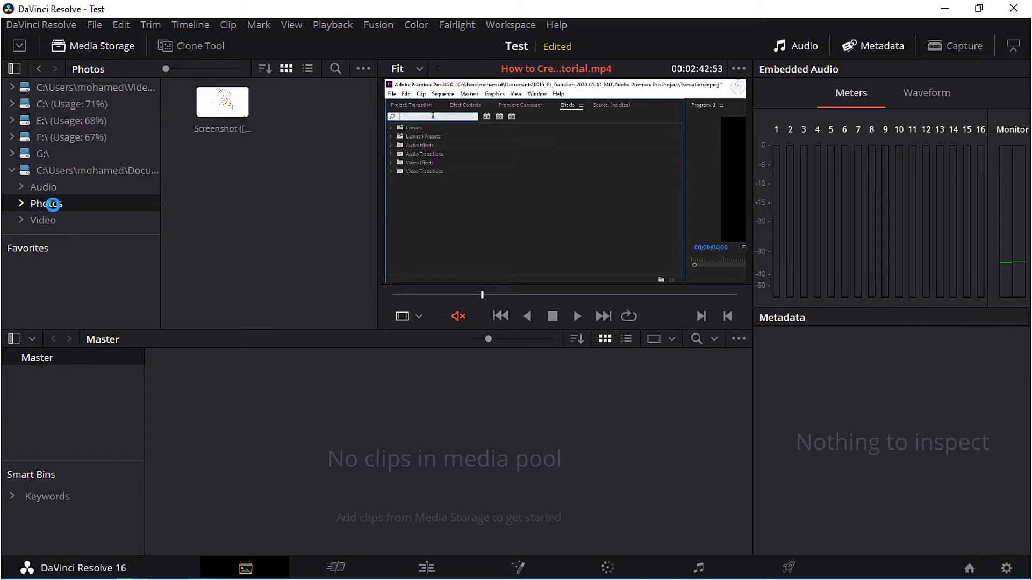
{"action": "left_click", "coordinate": [49, 187]}
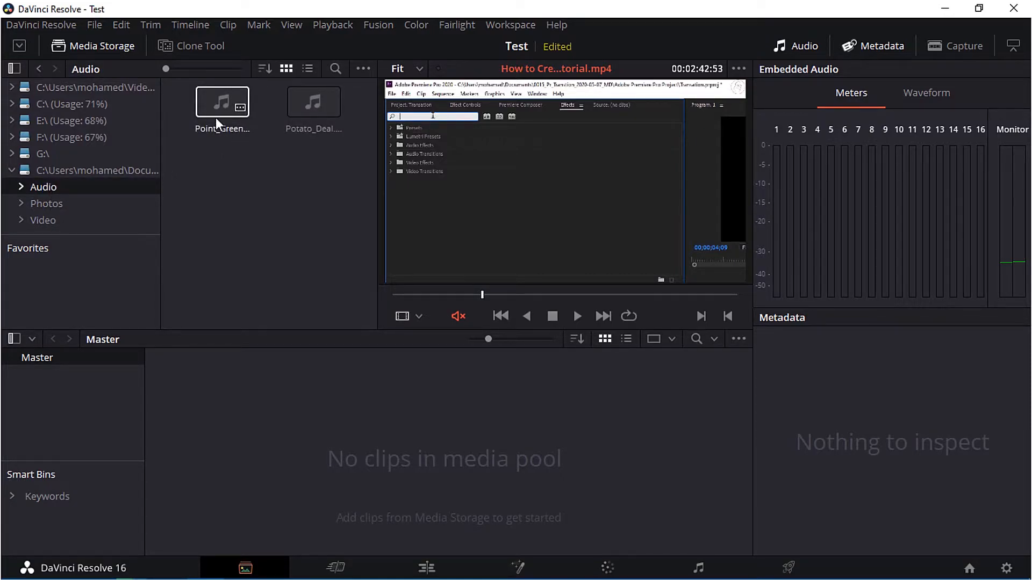
{"action": "left_click", "coordinate": [79, 170]}
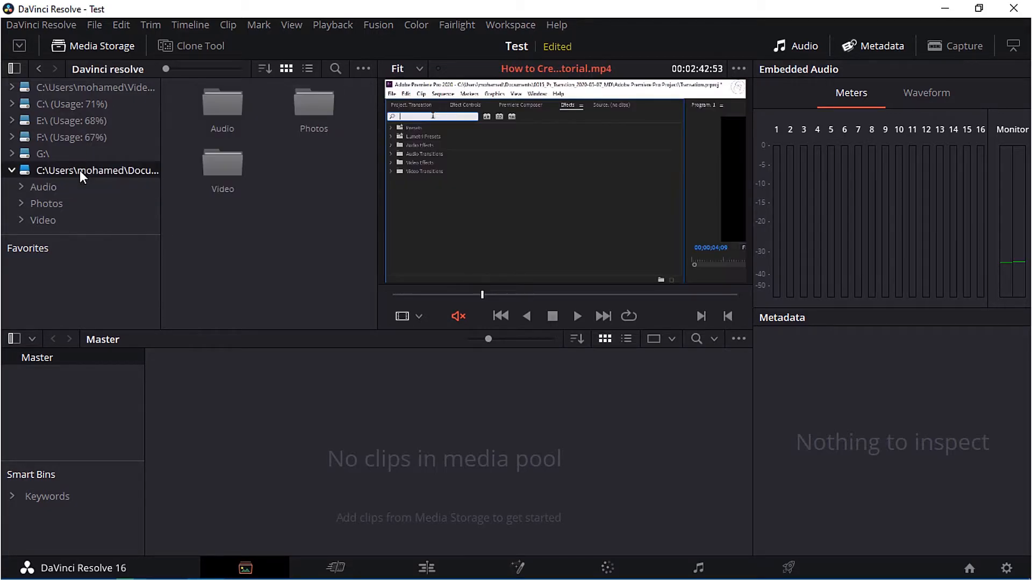
- Try importing the contents of the Audio, Photos and Video folders directly into the Master bin's clip area
{"action": "left_click_drag", "start_coordinate": [321, 190], "coordinate": [221, 105]}
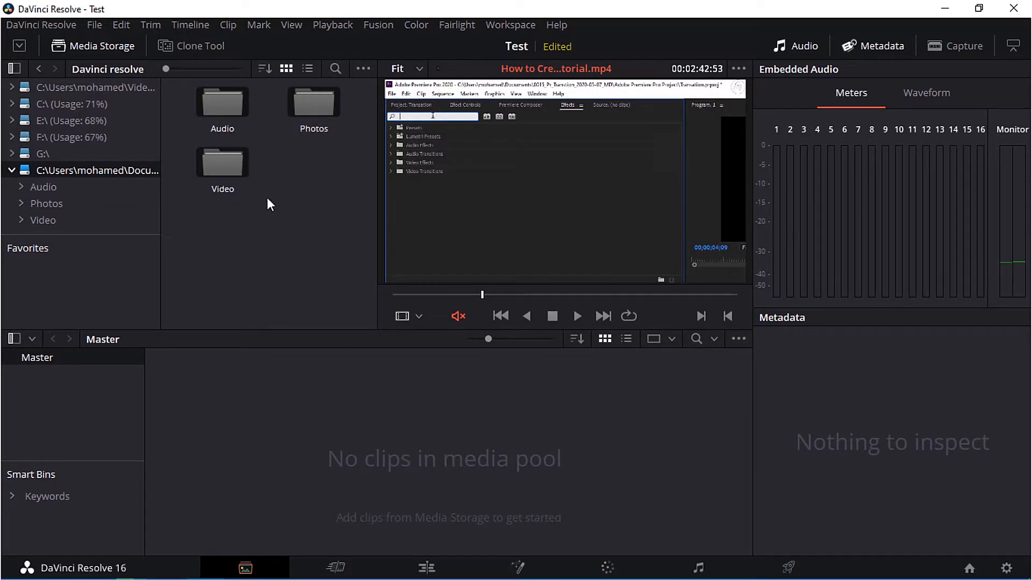
{"action": "left_click_drag", "start_coordinate": [246, 214], "coordinate": [353, 465]}
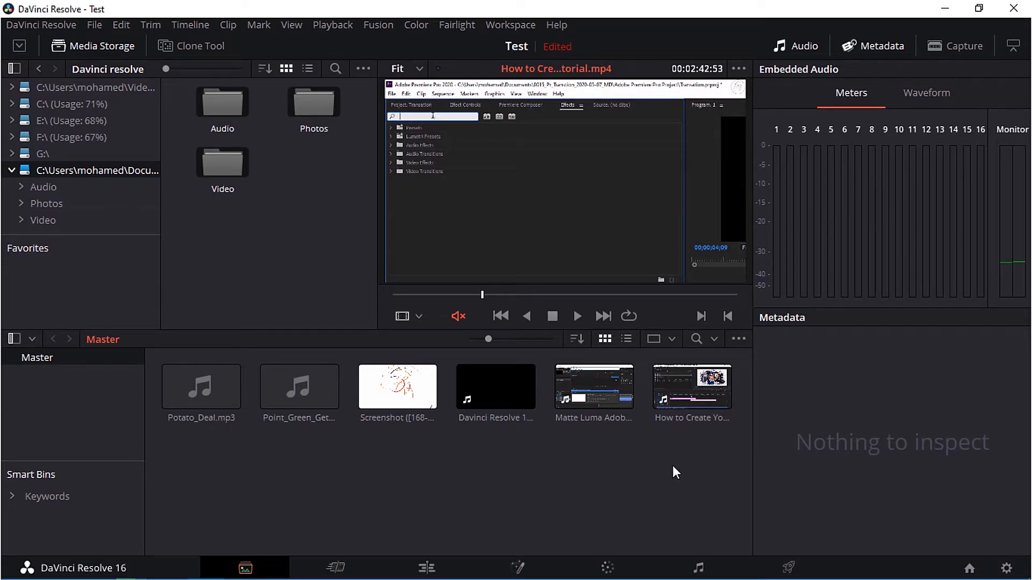
{"action": "key", "text": "ctrl+z"}
- Import the Audio, Photos and Video folders as separate bins under Master and check the Video and Photos bins
{"action": "left_click_drag", "start_coordinate": [228, 159], "coordinate": [65, 403]}
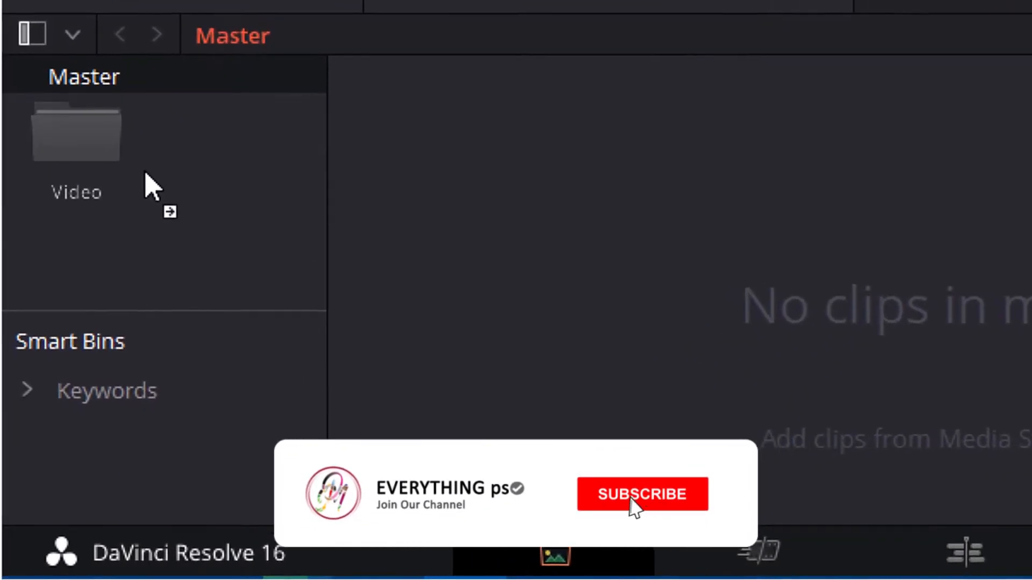
{"action": "left_click_drag", "start_coordinate": [145, 174], "coordinate": [136, 184]}
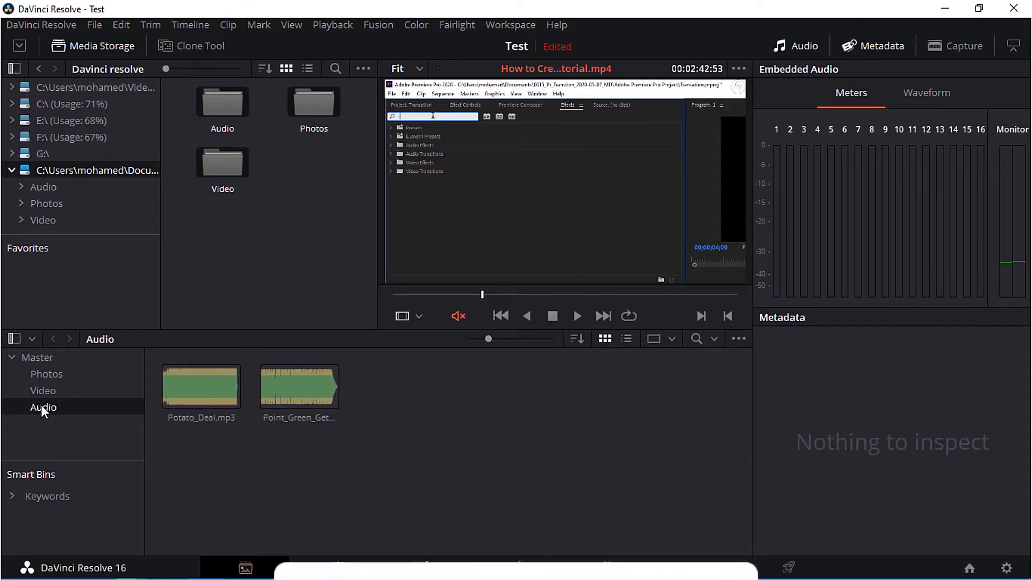
{"action": "left_click", "coordinate": [44, 391]}
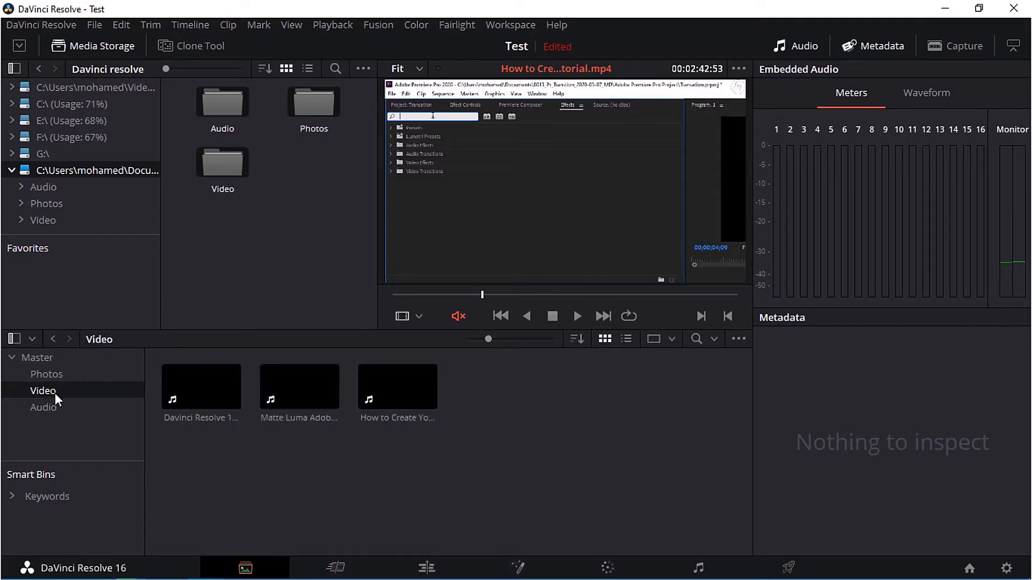
{"action": "left_click", "coordinate": [46, 374]}
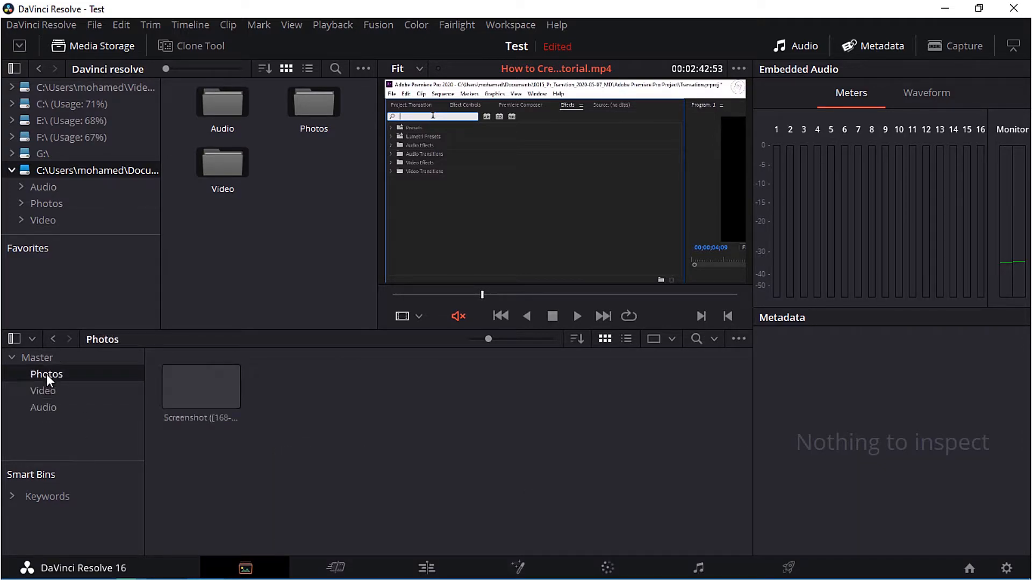
{"action": "left_click", "coordinate": [213, 402]}
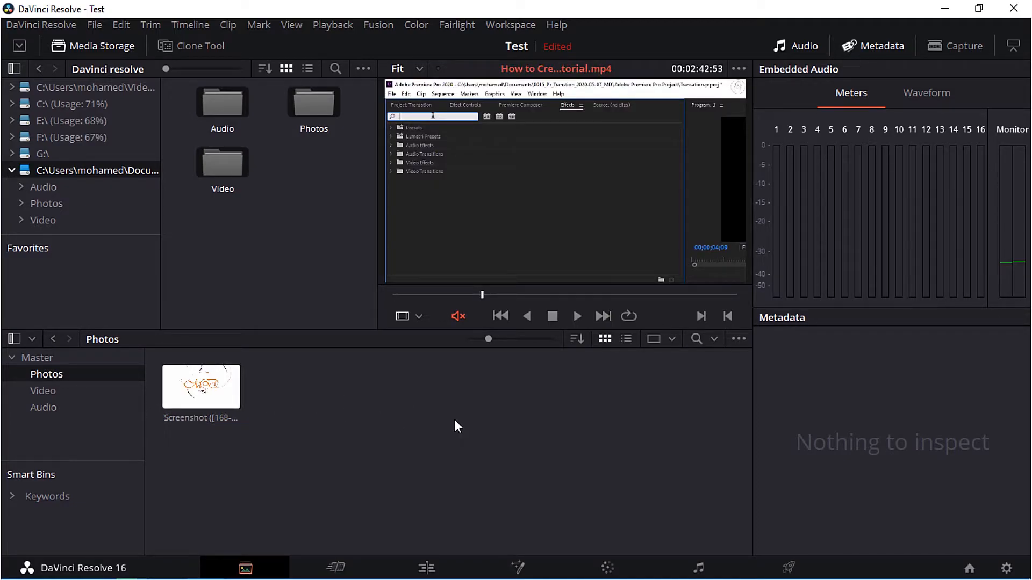
- Import Screenshot (173).png from the Photos folder in File Explorer into the Photos bin, then hide File Explorer
{"action": "mouse_move", "coordinate": [94, 565]}
{"action": "left_click", "coordinate": [109, 482]}
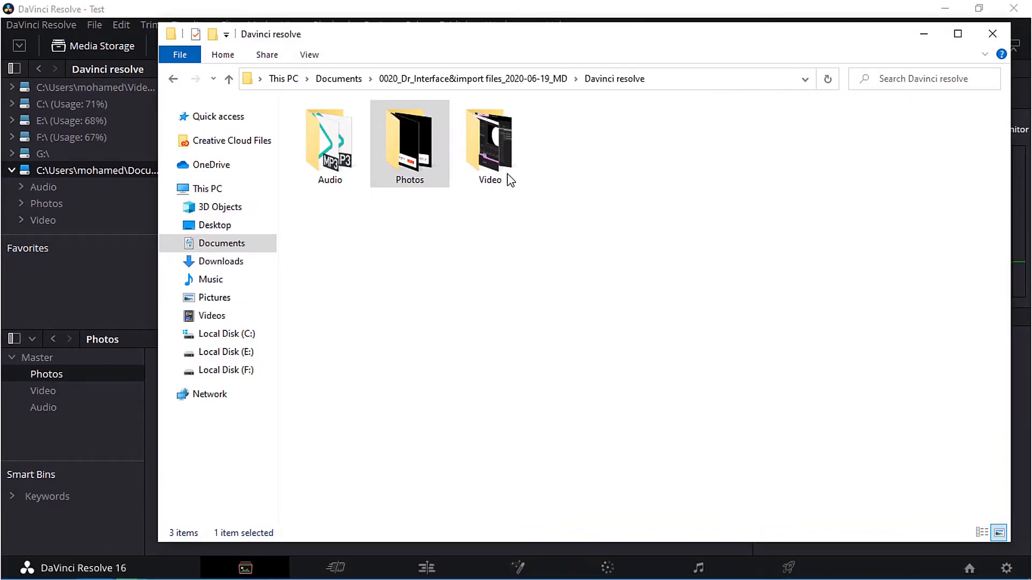
{"action": "left_click_drag", "start_coordinate": [498, 45], "coordinate": [589, 56]}
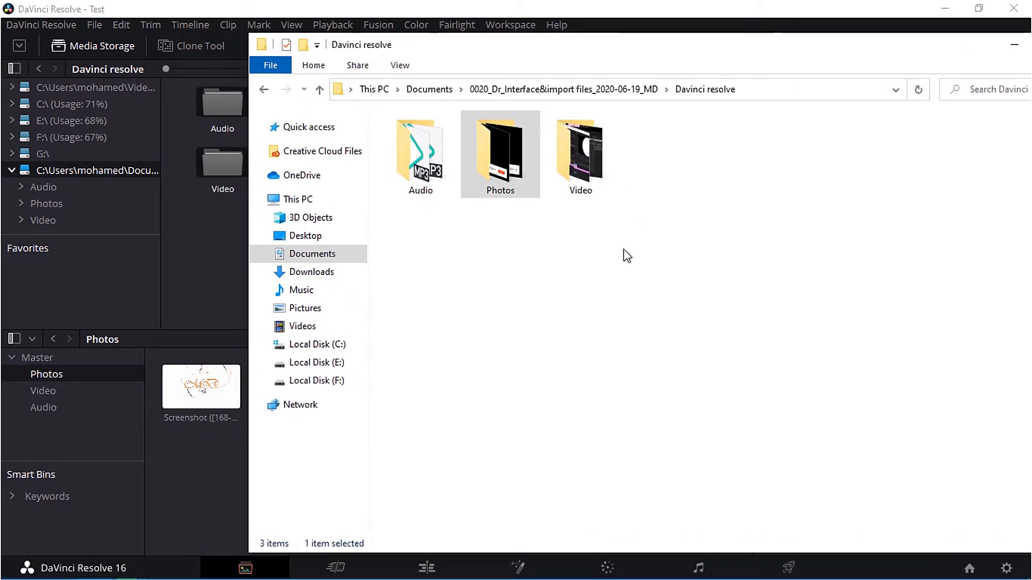
{"action": "double_click", "coordinate": [518, 180]}
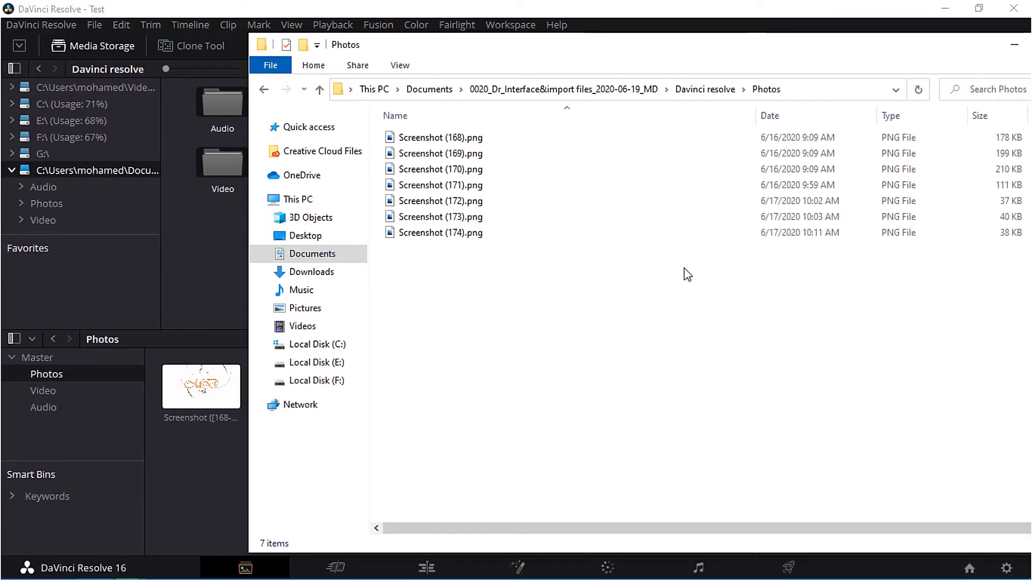
{"action": "left_click_drag", "start_coordinate": [472, 218], "coordinate": [199, 501]}
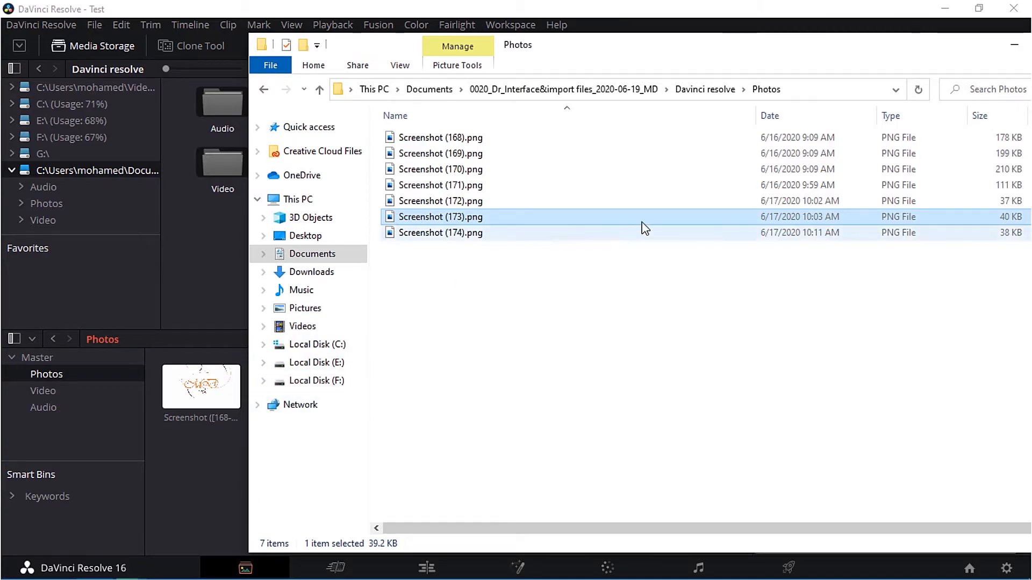
{"action": "left_click", "coordinate": [1014, 46]}
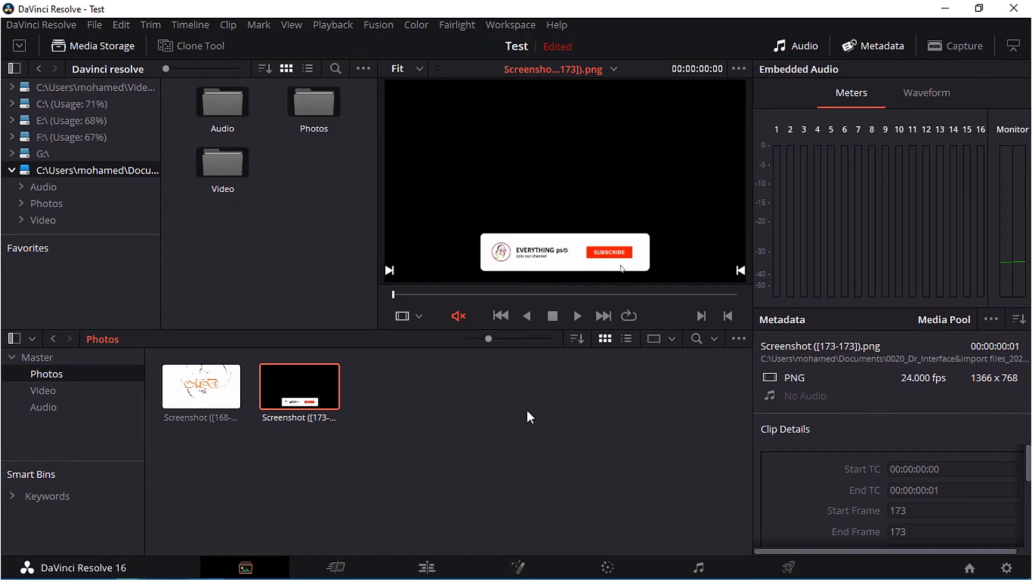
- Check the two screenshots in the Photos bin and the clips in the Video and Audio bins
{"action": "left_click", "coordinate": [220, 396]}
{"action": "left_click", "coordinate": [293, 399]}
{"action": "left_click", "coordinate": [47, 392]}
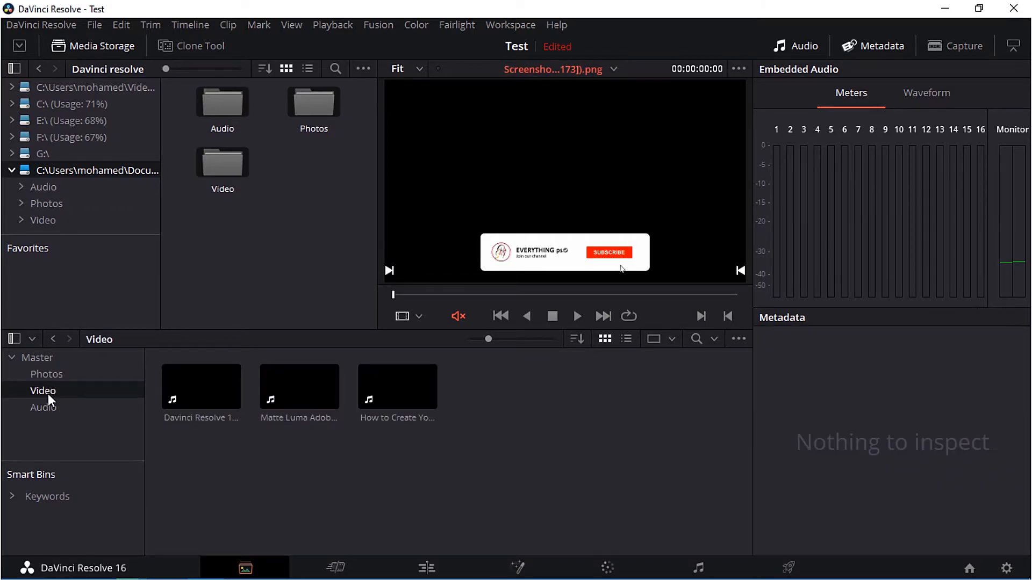
{"action": "left_click", "coordinate": [40, 409]}
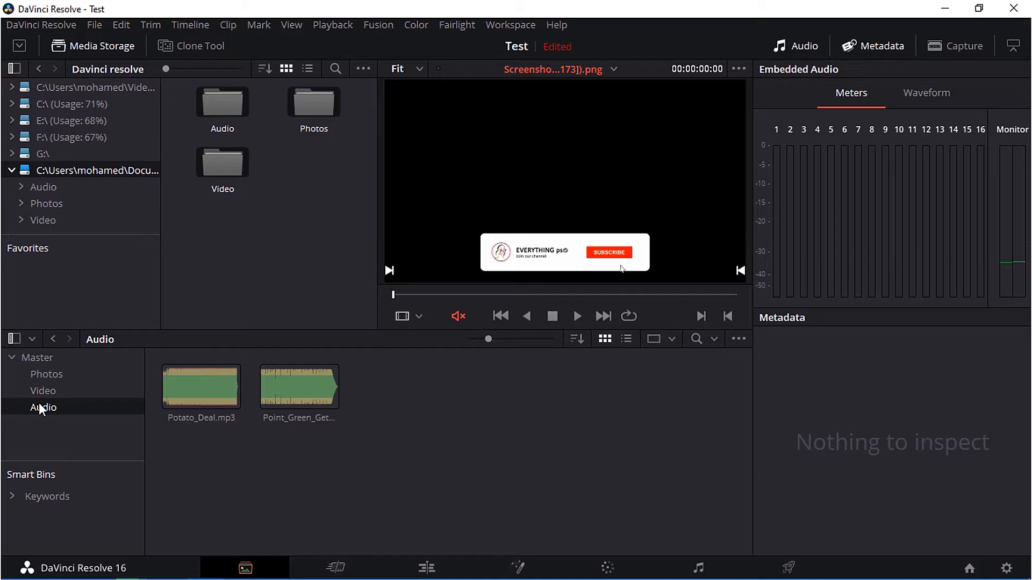
- Show the Photos folder in Media Storage and look through the Photos, Video and Audio bins of the media pool
{"action": "left_click", "coordinate": [40, 201]}
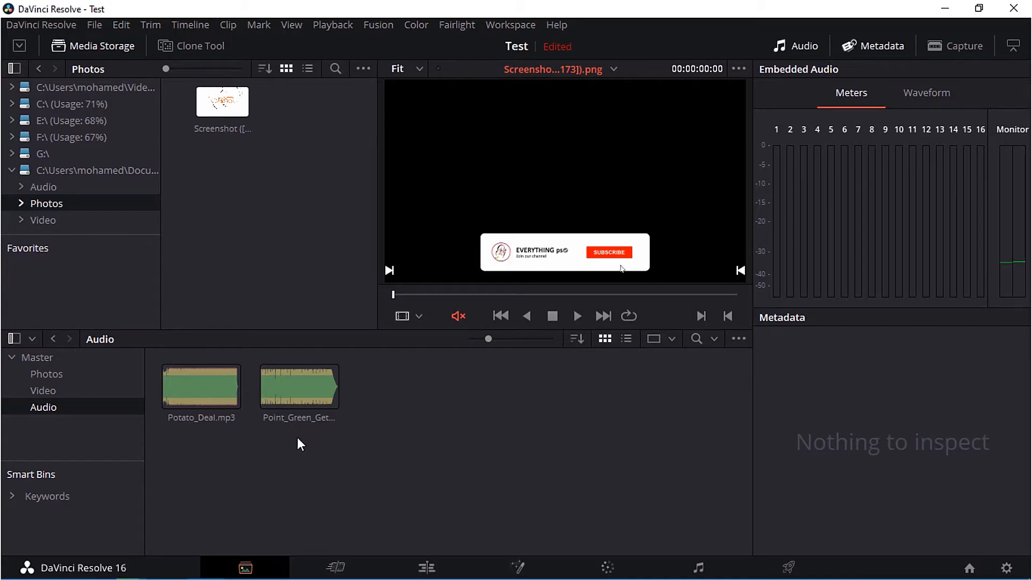
{"action": "left_click", "coordinate": [56, 375]}
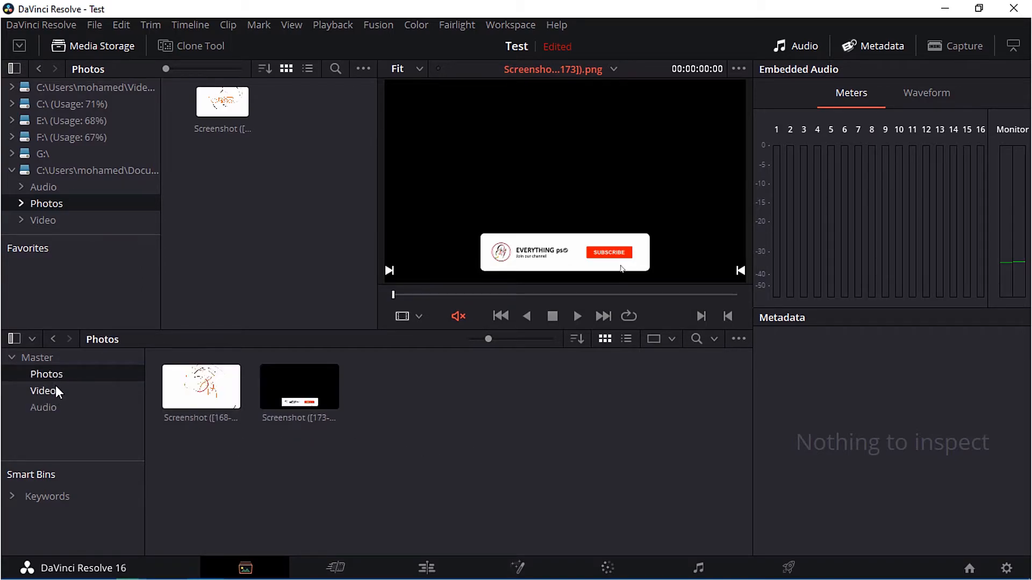
{"action": "left_click", "coordinate": [55, 390]}
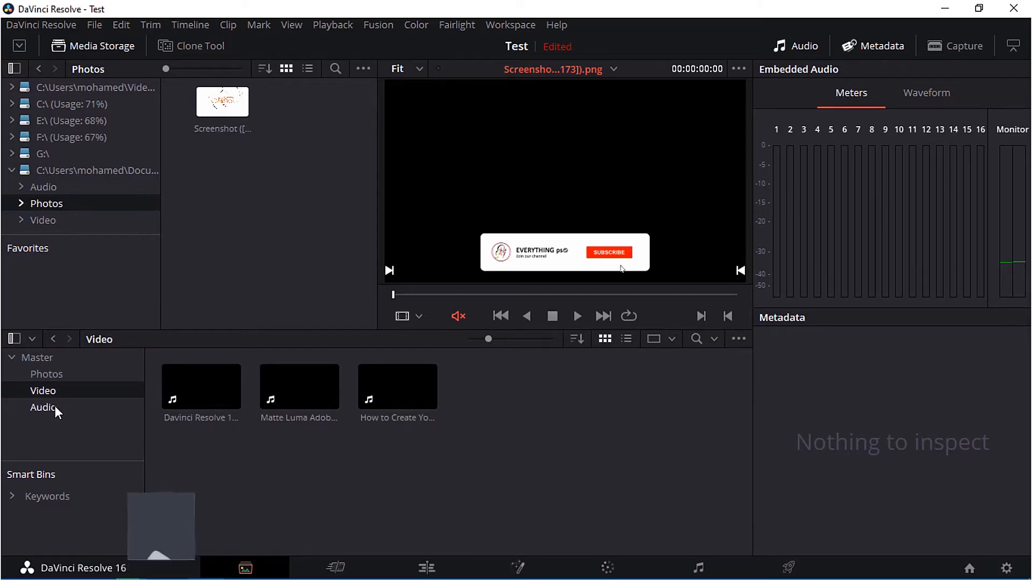
{"action": "left_click", "coordinate": [55, 407]}
{"action": "left_click", "coordinate": [54, 389]}
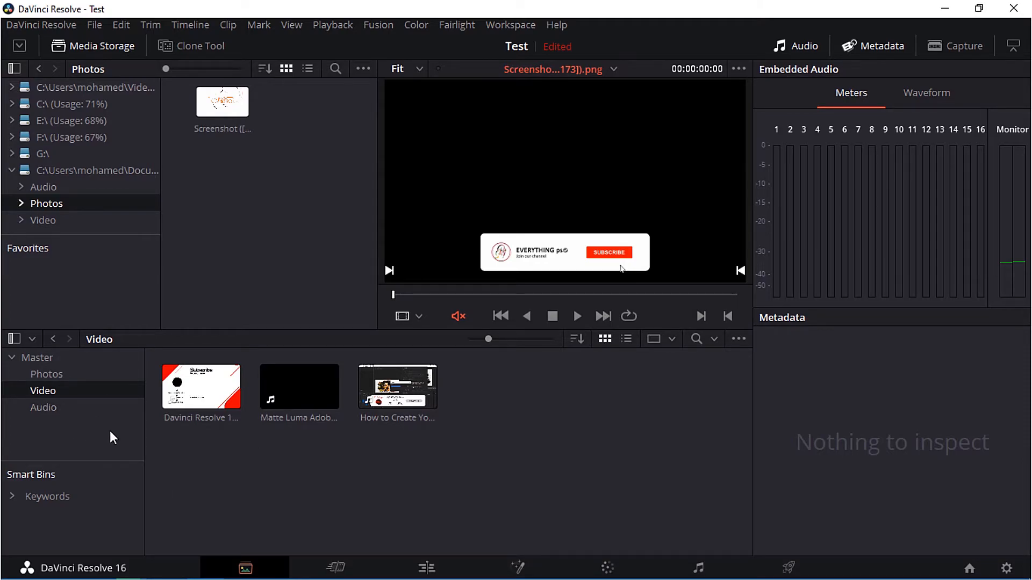
- Load Potato_Deal.mp3 from the Audio bin for preview and display its metadata
{"action": "left_click", "coordinate": [57, 407]}
{"action": "left_click", "coordinate": [211, 408]}
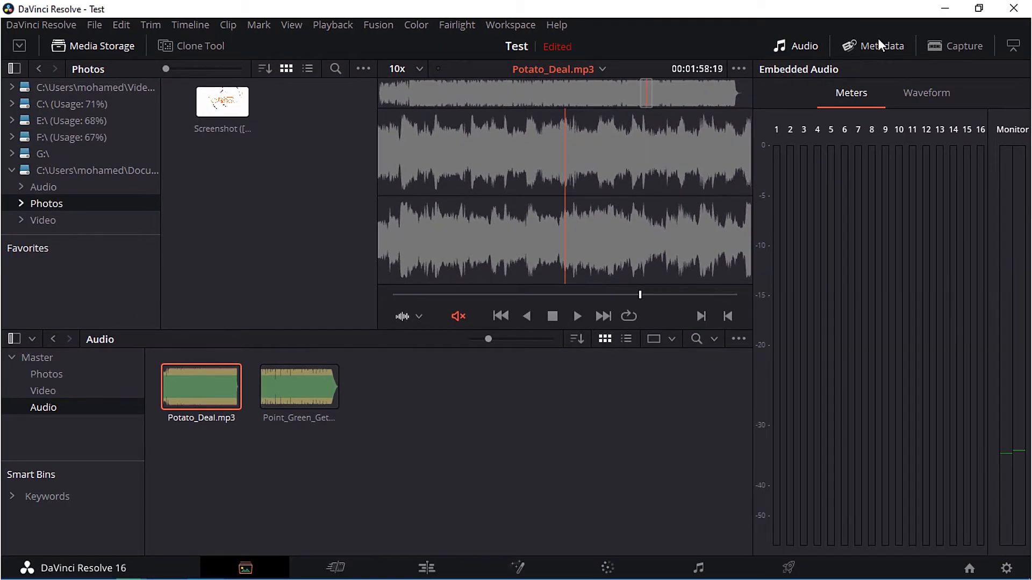
{"action": "left_click", "coordinate": [878, 40]}
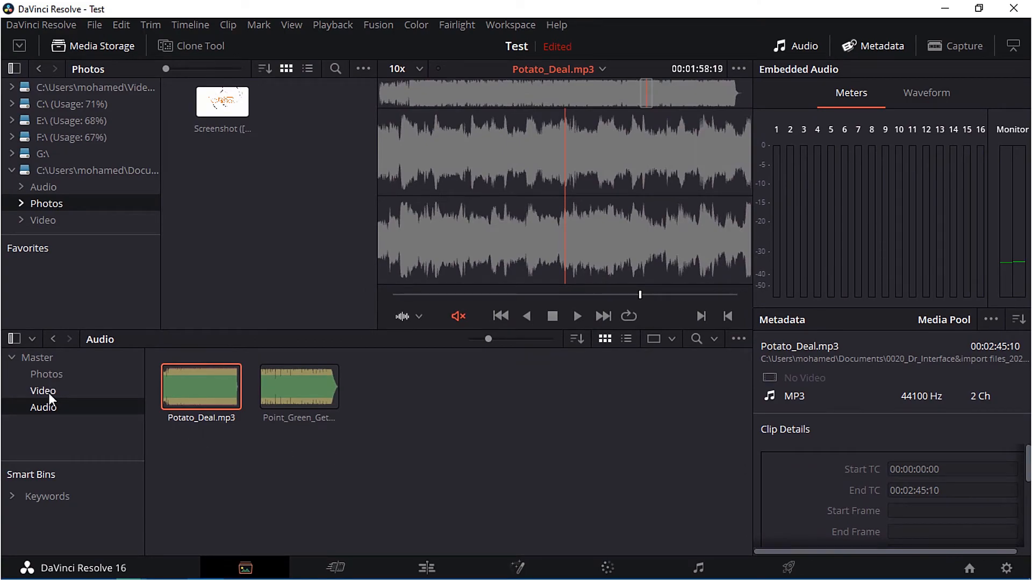
- Adjust the thumbnail size in the Video bin and switch its clips to list view
{"action": "left_click", "coordinate": [49, 392]}
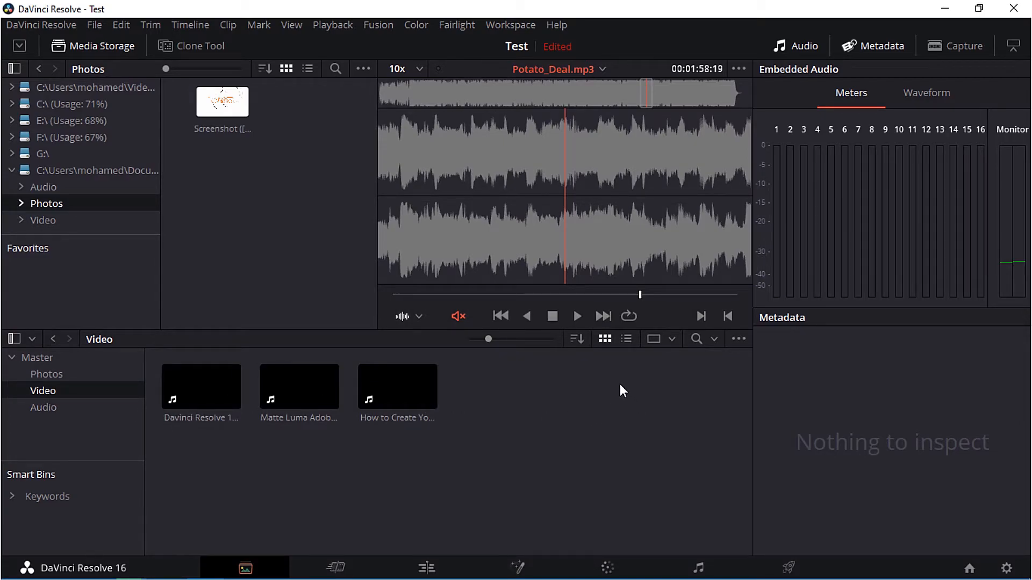
{"action": "mouse_move", "coordinate": [487, 339]}
{"action": "left_mouse_down"}
{"action": "mouse_move", "coordinate": [524, 340]}
{"action": "mouse_move", "coordinate": [492, 340]}
{"action": "left_mouse_up"}
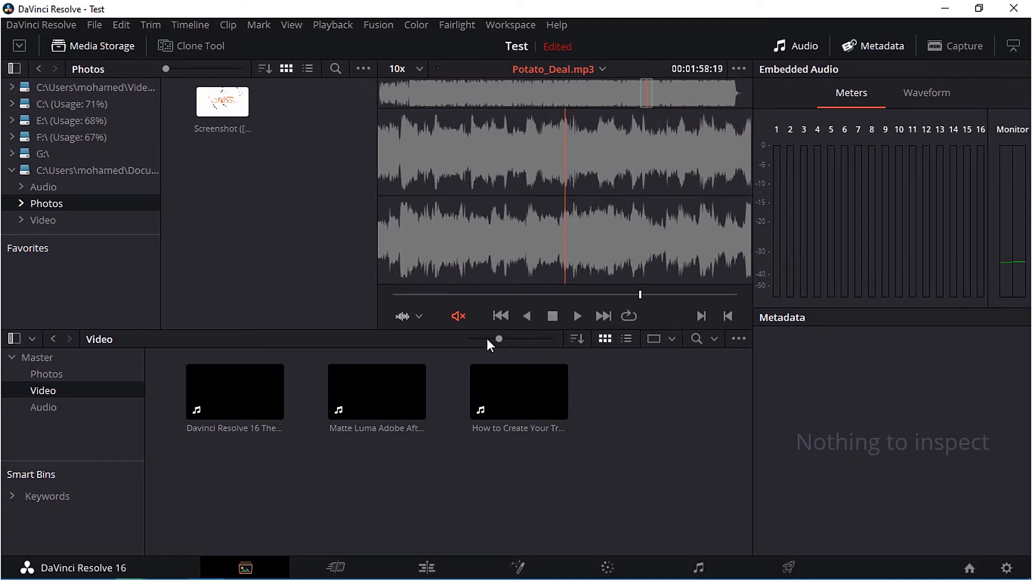
{"action": "left_click", "coordinate": [487, 338]}
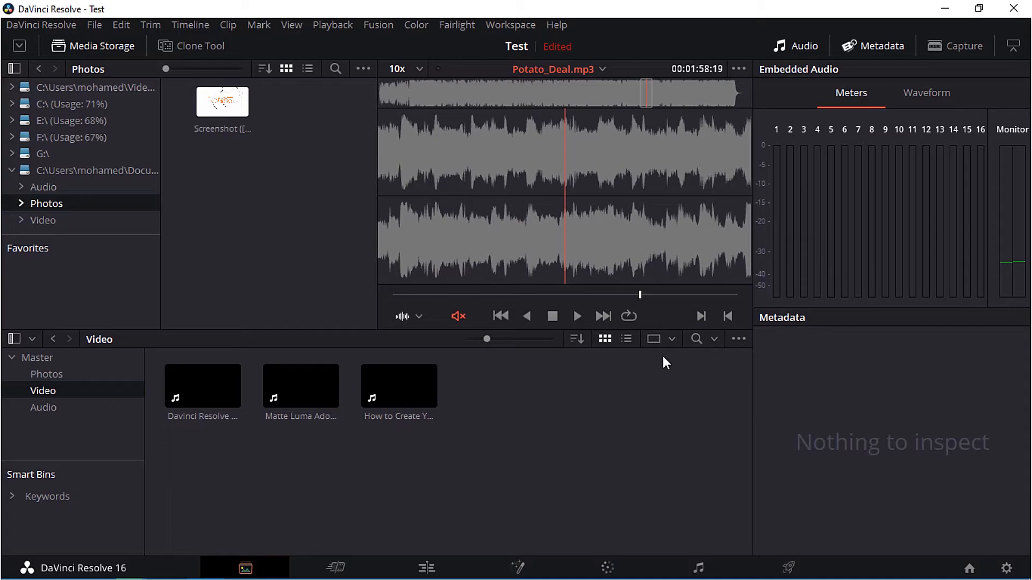
{"action": "left_click", "coordinate": [627, 339]}
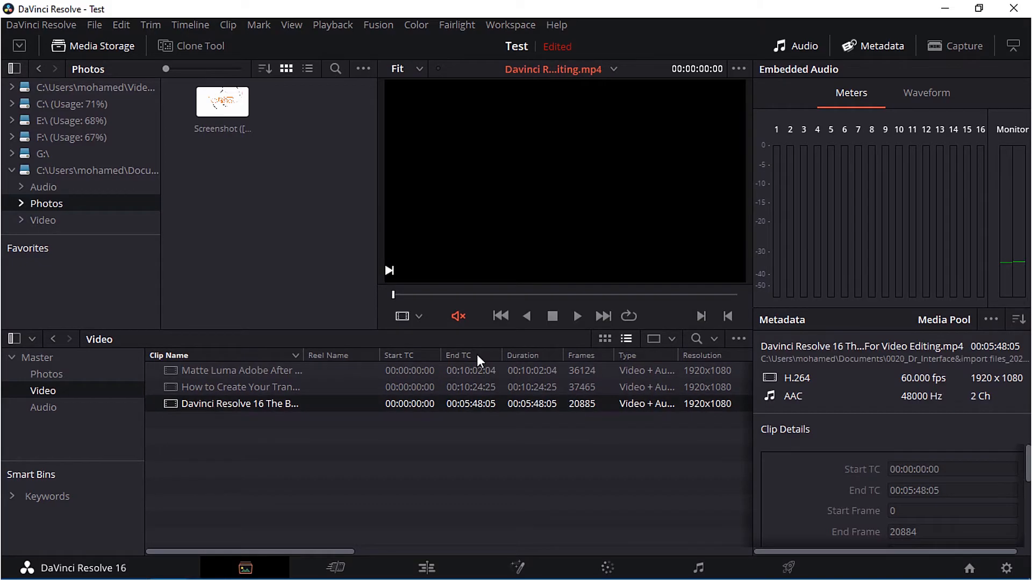
- Review the available list columns for the Video bin and add the File Name column
{"action": "right_click", "coordinate": [476, 353]}
{"action": "scroll", "coordinate": [509, 178], "scroll_direction": "down", "scroll_amount": 2}
{"action": "scroll", "coordinate": [509, 175], "scroll_direction": "down", "scroll_amount": 1}
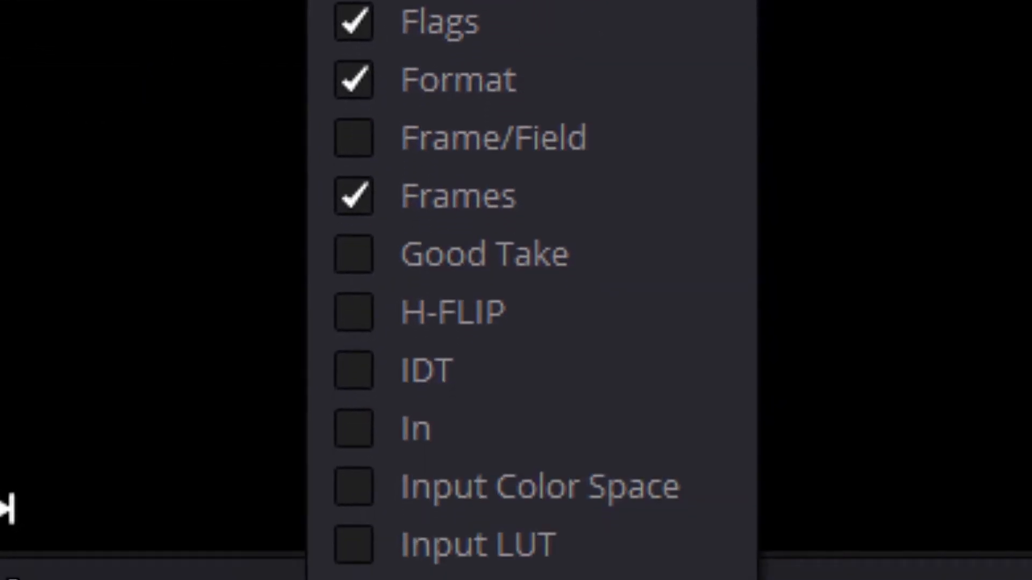
{"action": "scroll", "coordinate": [532, 290], "scroll_direction": "down", "scroll_amount": 2}
{"action": "scroll", "coordinate": [459, 297], "scroll_direction": "up", "scroll_amount": 4}
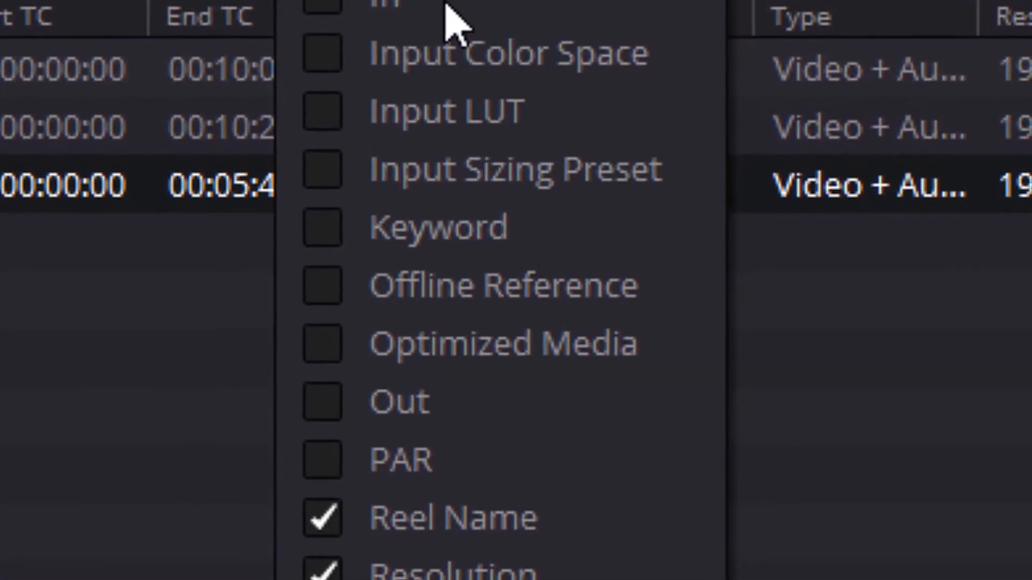
{"action": "scroll", "coordinate": [454, 29], "scroll_direction": "up", "scroll_amount": 3}
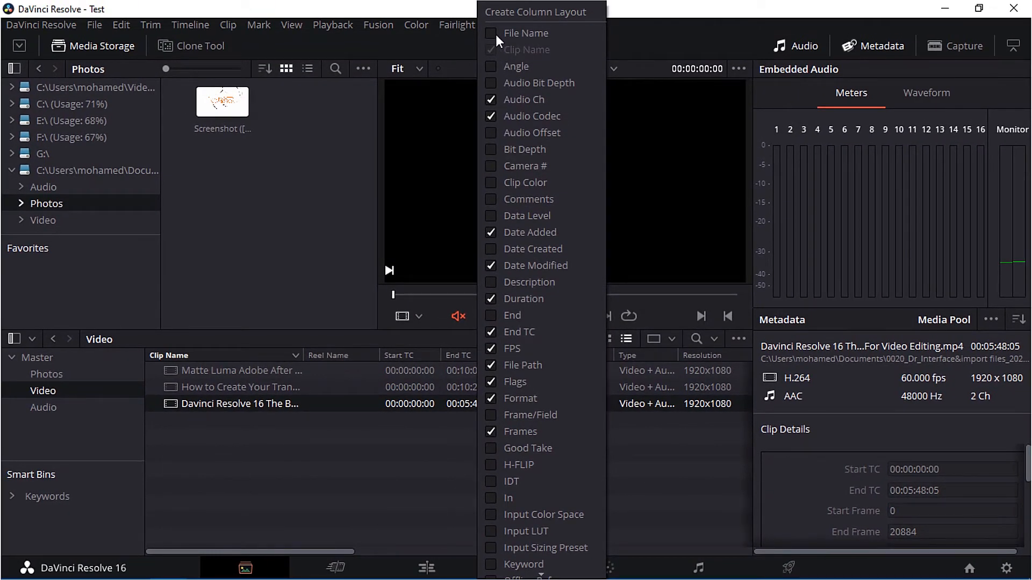
{"action": "left_click", "coordinate": [491, 34]}
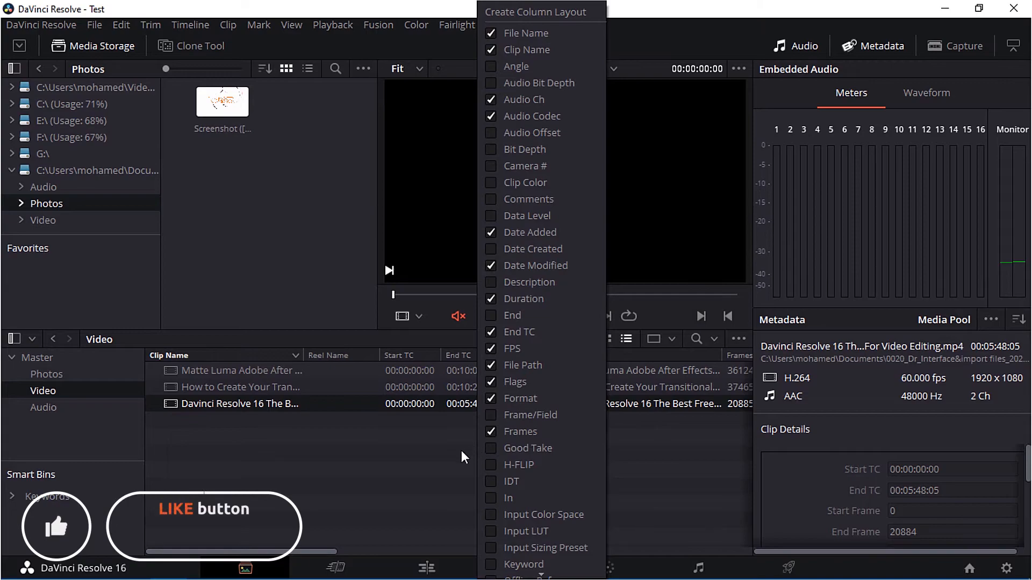
{"action": "left_click", "coordinate": [328, 550]}
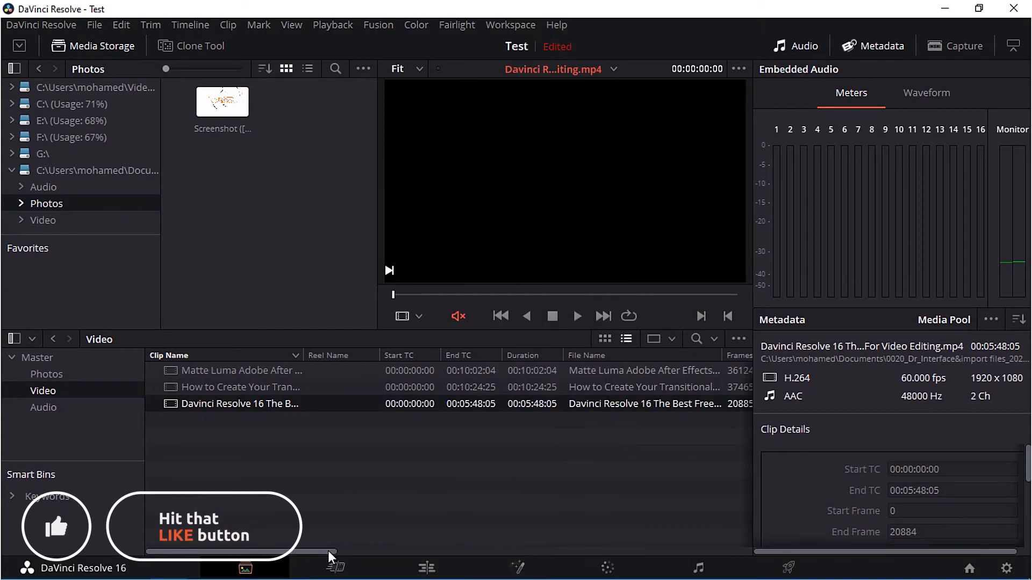
{"action": "left_click_drag", "start_coordinate": [348, 553], "coordinate": [277, 538]}
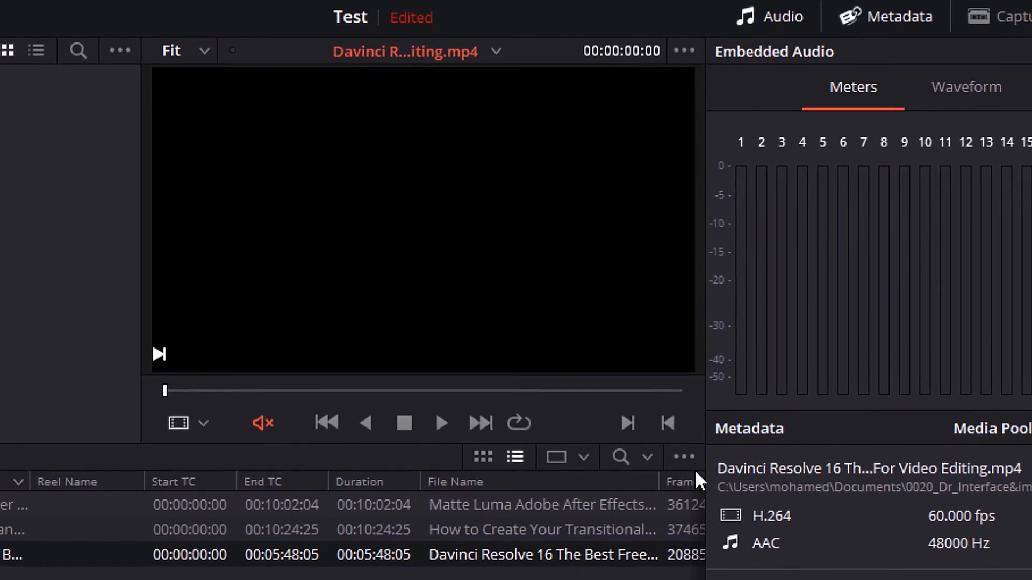
- Turn on Show Filmstrip for the Video bin and view the filmstrips of the How to Create and Matte Luma clips
{"action": "left_click", "coordinate": [717, 390]}
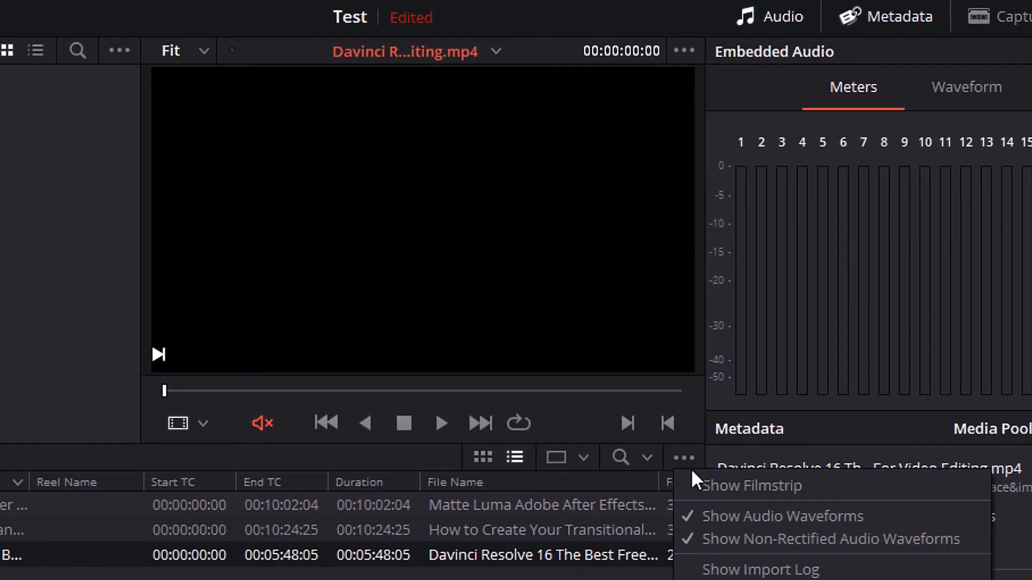
{"action": "left_click", "coordinate": [711, 485]}
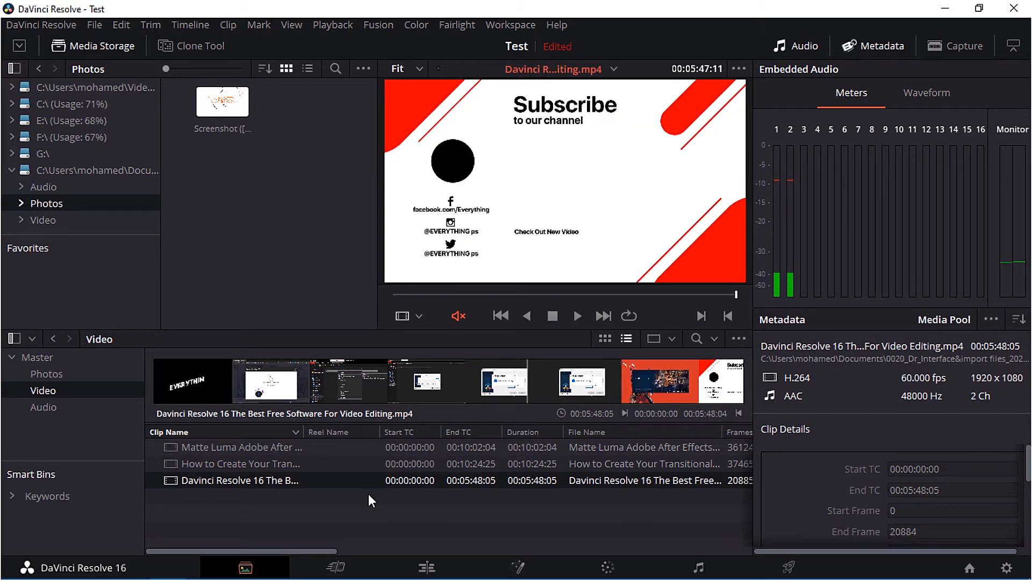
{"action": "left_click_drag", "start_coordinate": [265, 552], "coordinate": [411, 554]}
{"action": "left_click_drag", "start_coordinate": [492, 563], "coordinate": [188, 553]}
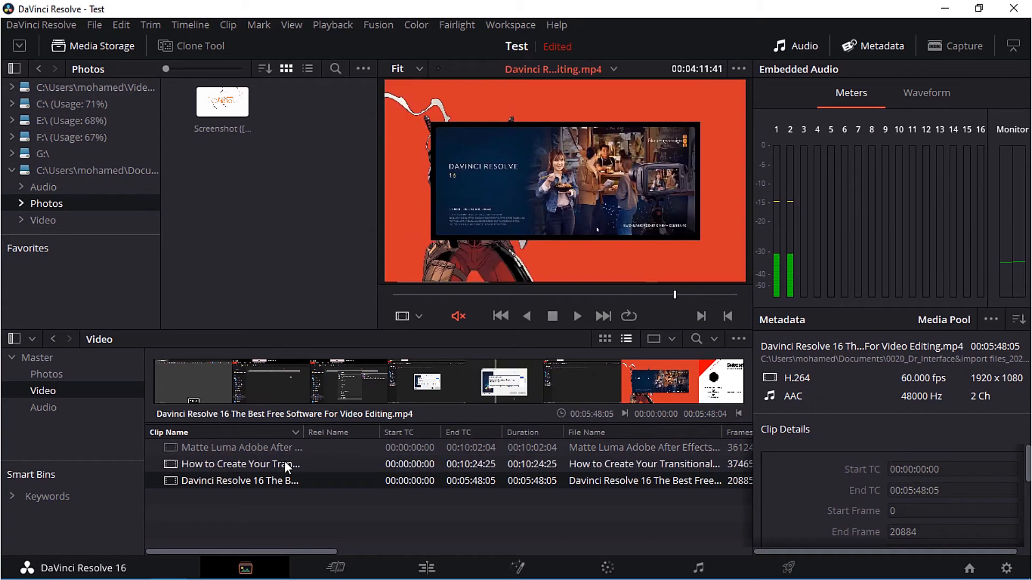
{"action": "left_click", "coordinate": [244, 462]}
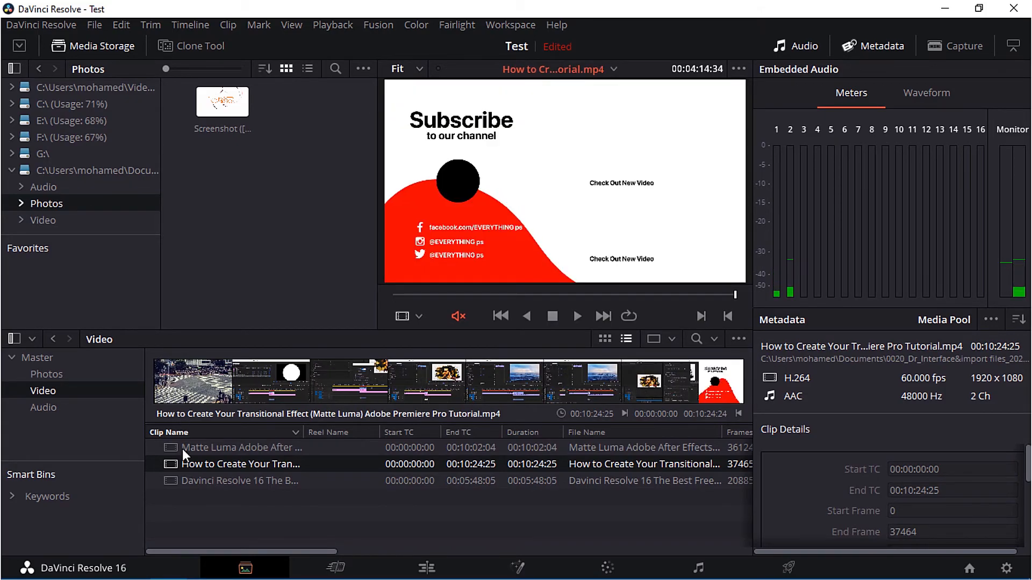
{"action": "left_click", "coordinate": [206, 450]}
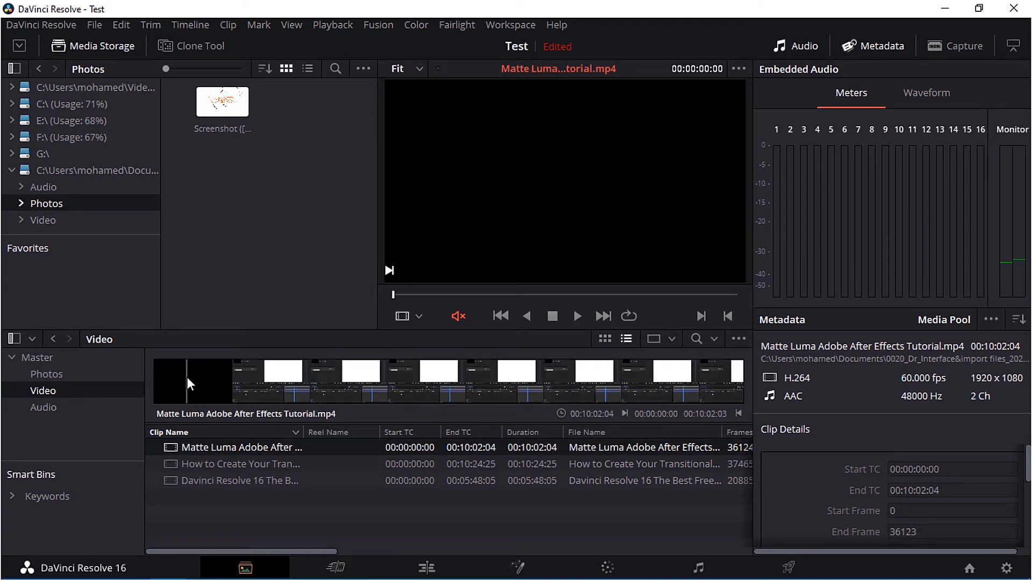